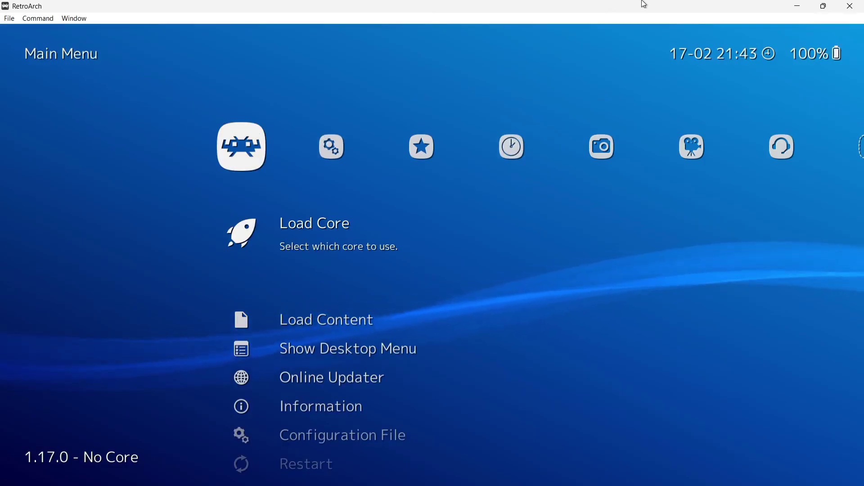
# Quit RetroArch using the Quit entry in the XMB Main Menu.
pyautogui.press('Down')
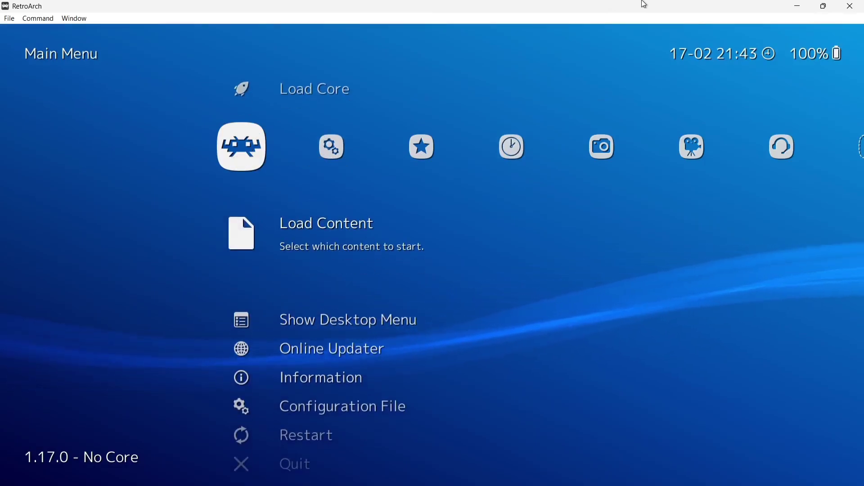
pyautogui.press('Right')
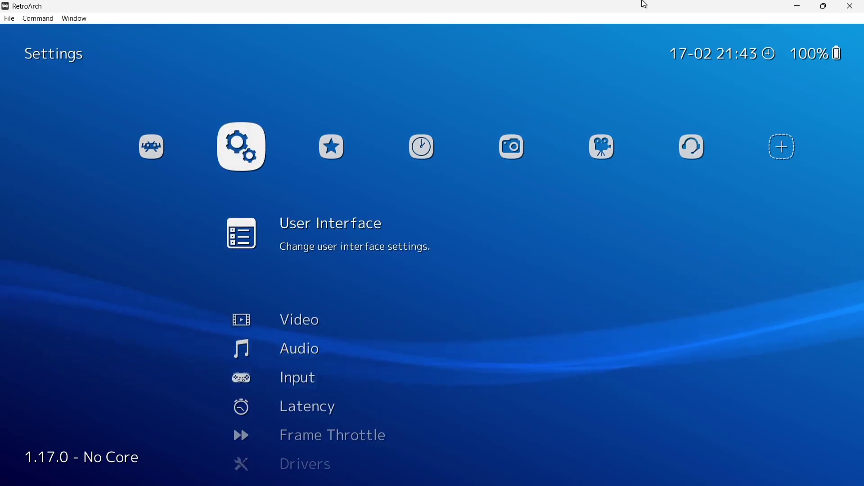
pyautogui.press('Left')
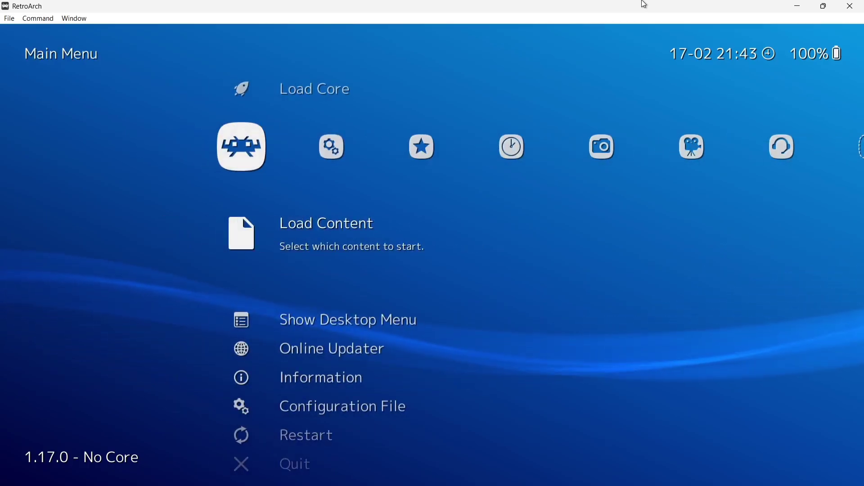
pyautogui.press('Down')
pyautogui.press('Down')
pyautogui.press('Down')
pyautogui.press('Down')
pyautogui.press('Down')
pyautogui.press('Down')
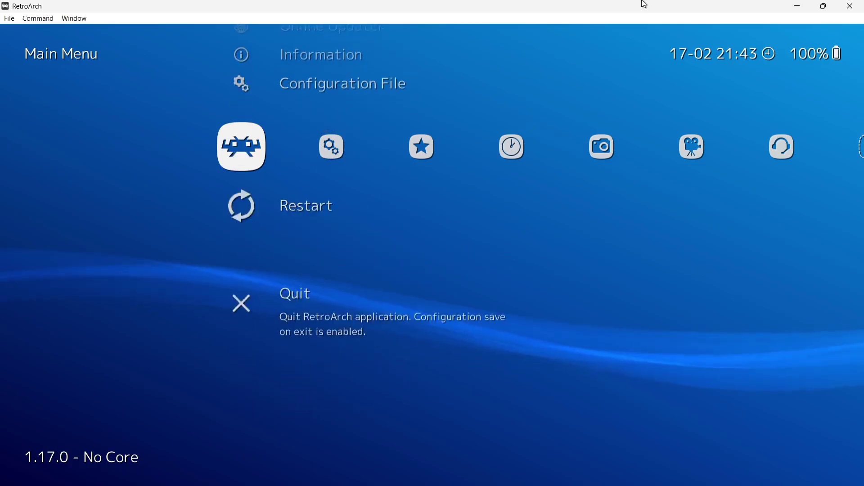
pyautogui.press('Return')
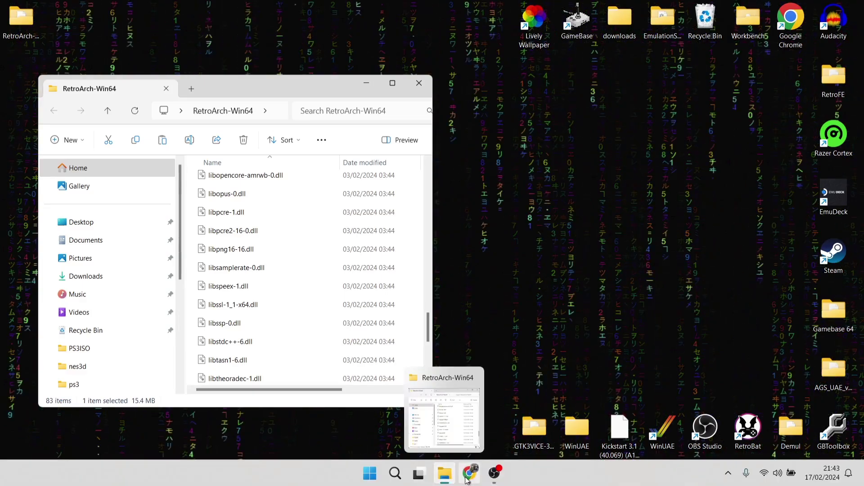
# In the 'katy perry wallpaper' image results, preview the 1,920 × 1,080 Wallpapers.com new-album wallpaper.
pyautogui.click(469, 473)
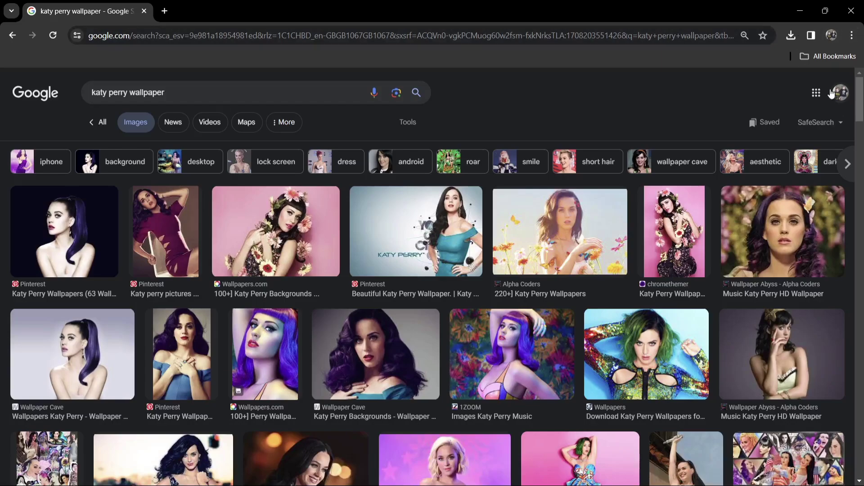
pyautogui.moveTo(862, 90); pyautogui.dragTo(863, 167)
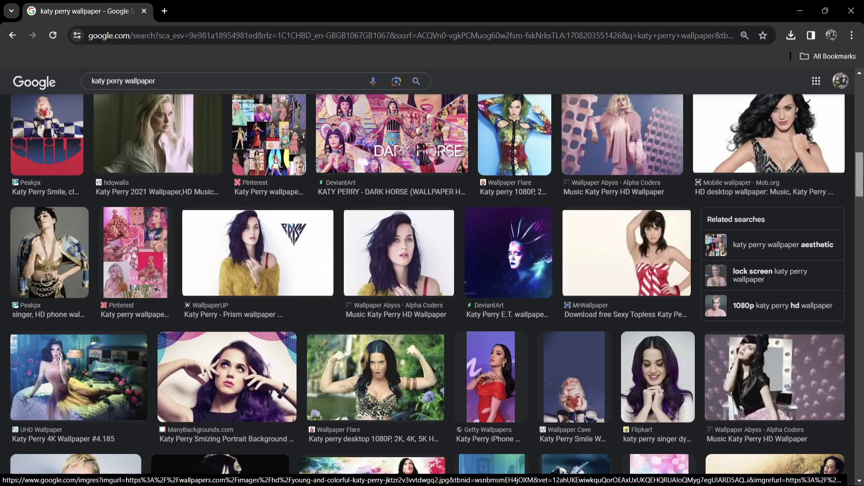
pyautogui.scroll(-3, 432, 284)
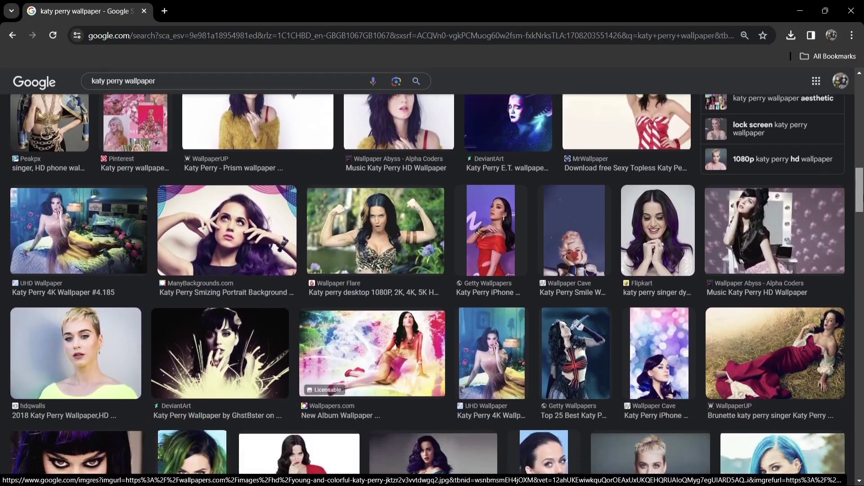
pyautogui.scroll(-9, 432, 283)
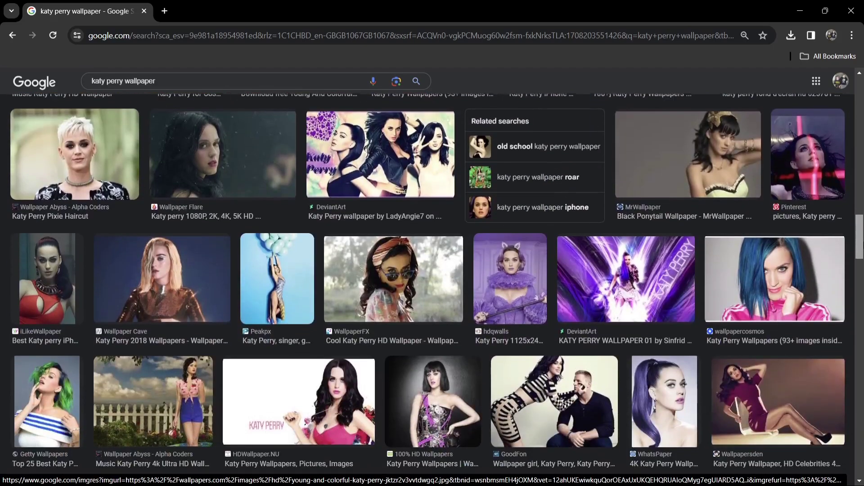
pyautogui.scroll(-12, 432, 284)
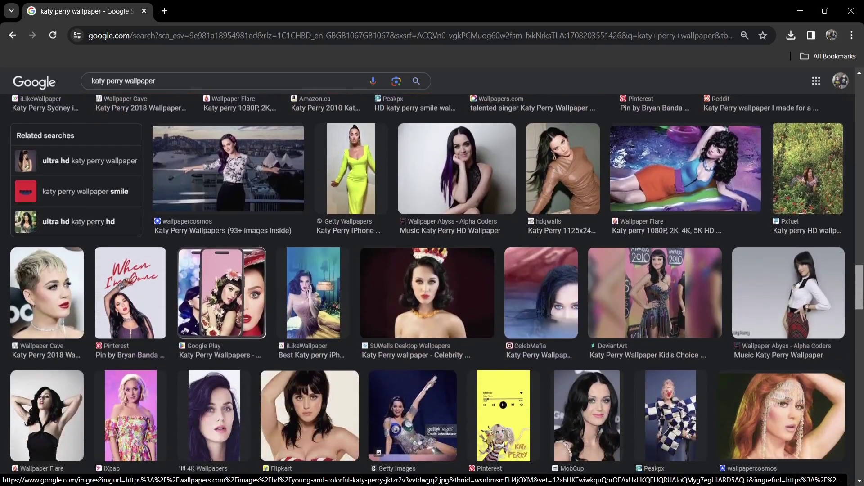
pyautogui.moveTo(862, 296); pyautogui.dragTo(862, 210)
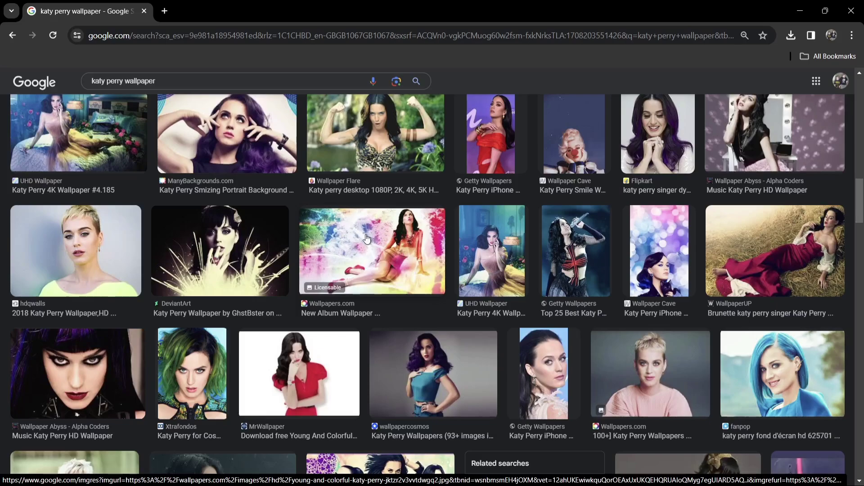
pyautogui.click(368, 257)
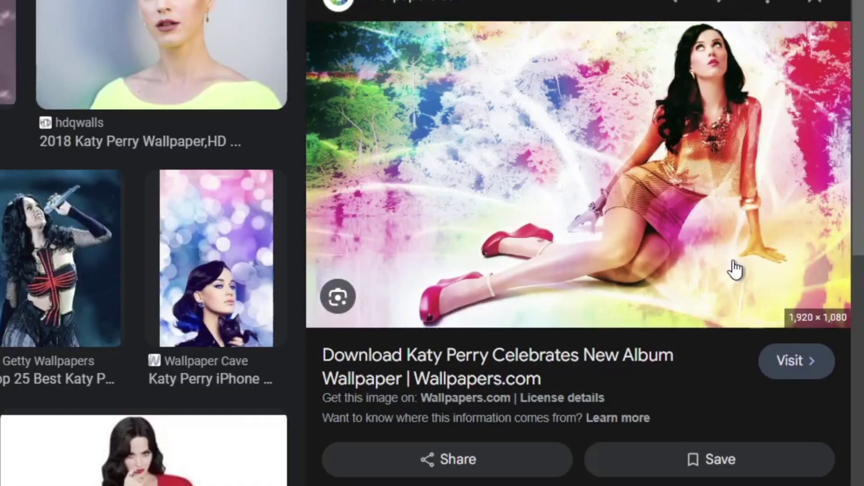
pyautogui.rightClick(624, 198)
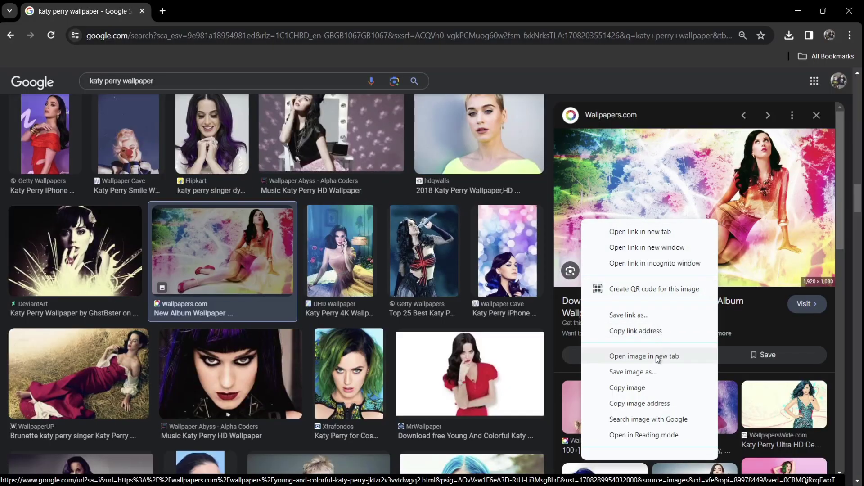
# Save the previewed wallpaper to the Desktop as 'katy perry.jpg'.
pyautogui.click(637, 373)
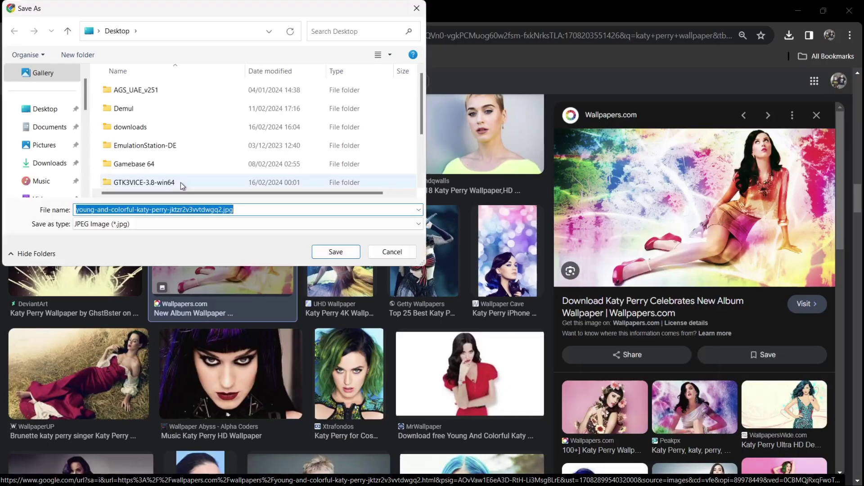
pyautogui.click(50, 112)
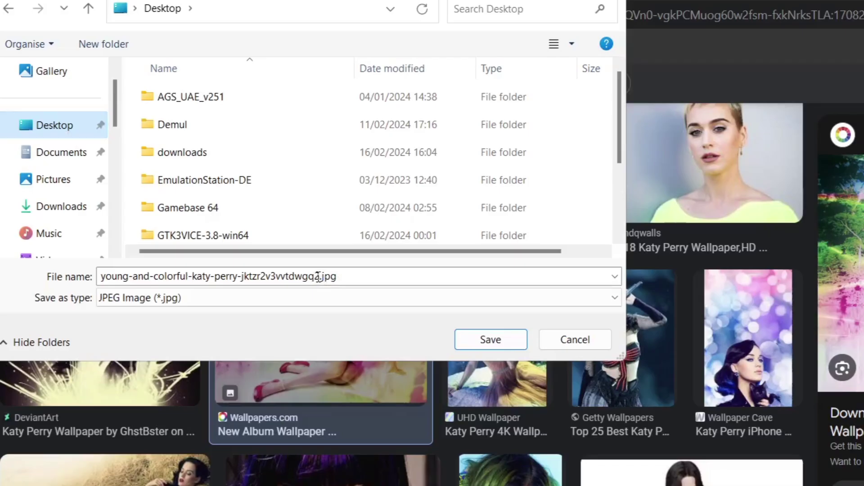
pyautogui.click(319, 277)
pyautogui.click(319, 276)
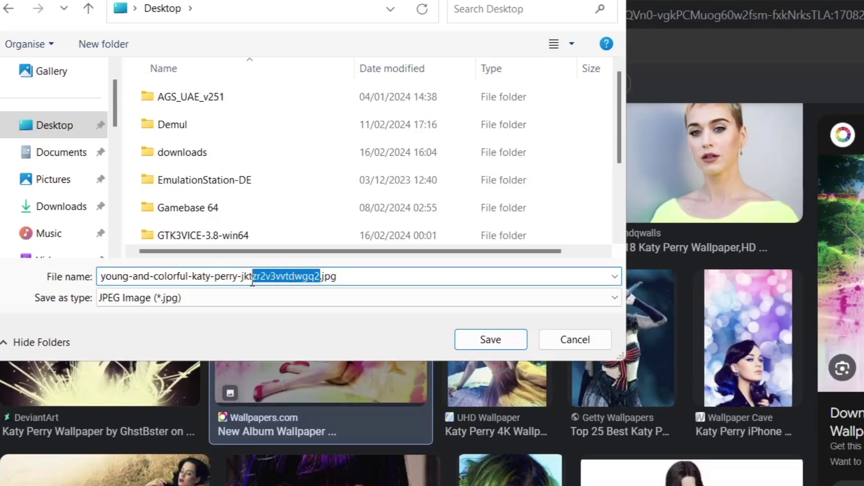
pyautogui.write('katy perry')
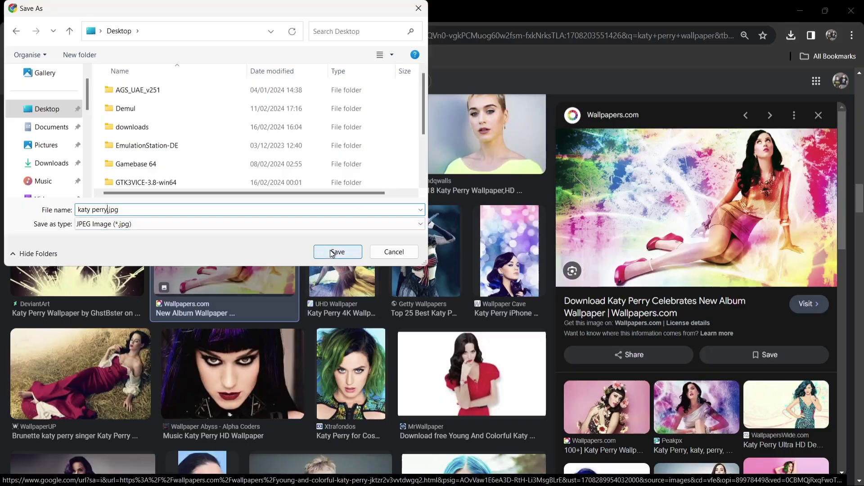
pyautogui.click(473, 340)
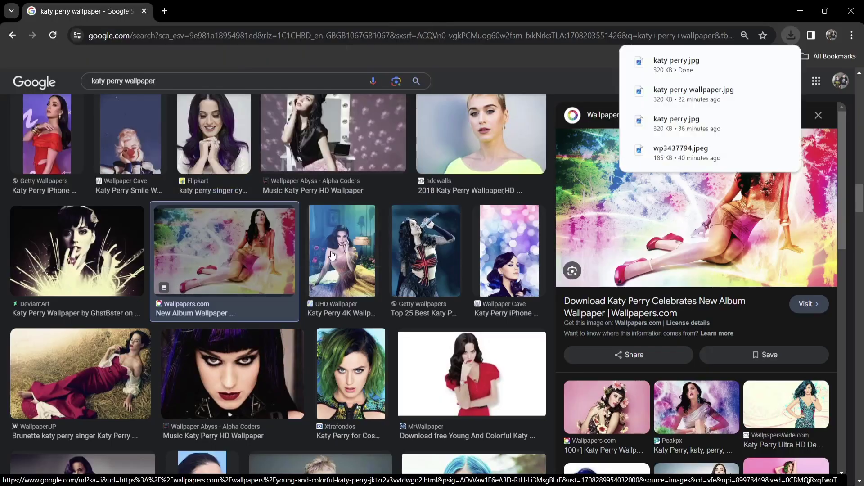
# Search images for 'retro neon wallpaper' and preview DeviantArt's Retrowave Neon 80's Background.
pyautogui.scroll(10, 263, 114)
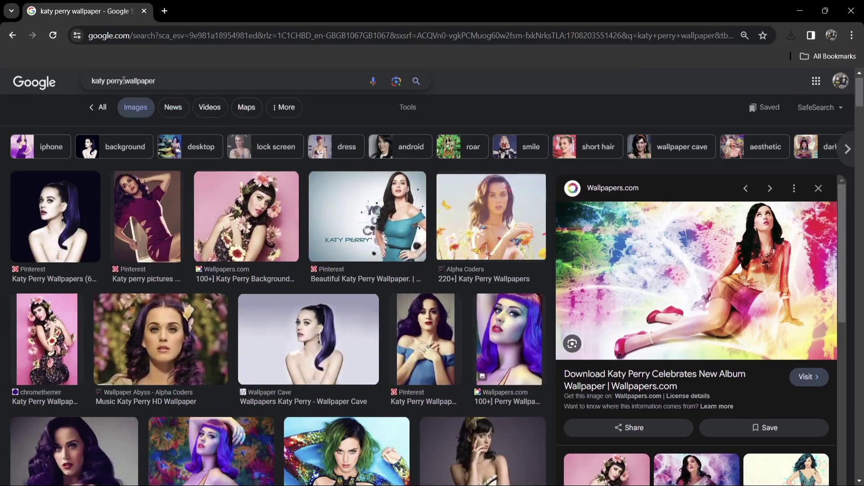
pyautogui.moveTo(124, 80); pyautogui.dragTo(44, 83)
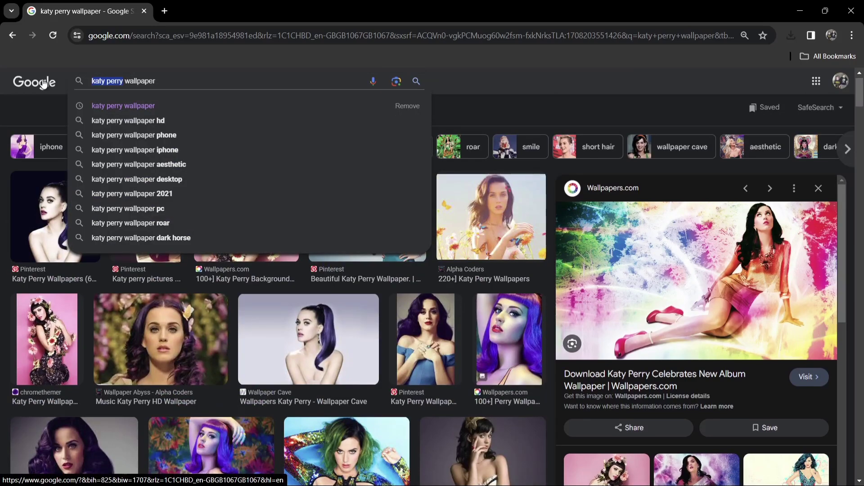
pyautogui.write('retro')
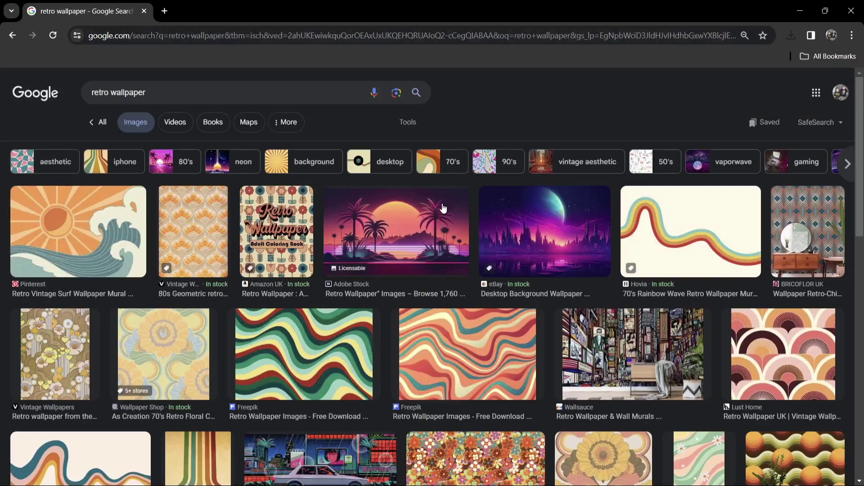
pyautogui.click(443, 209)
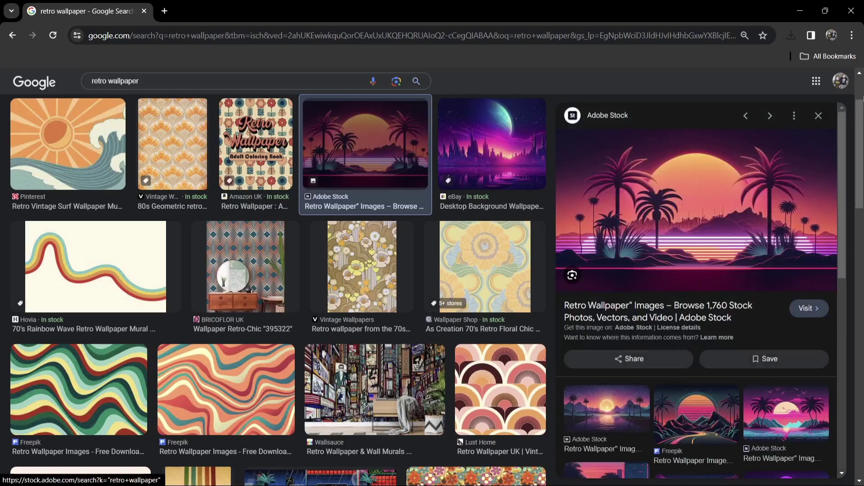
pyautogui.click(108, 81)
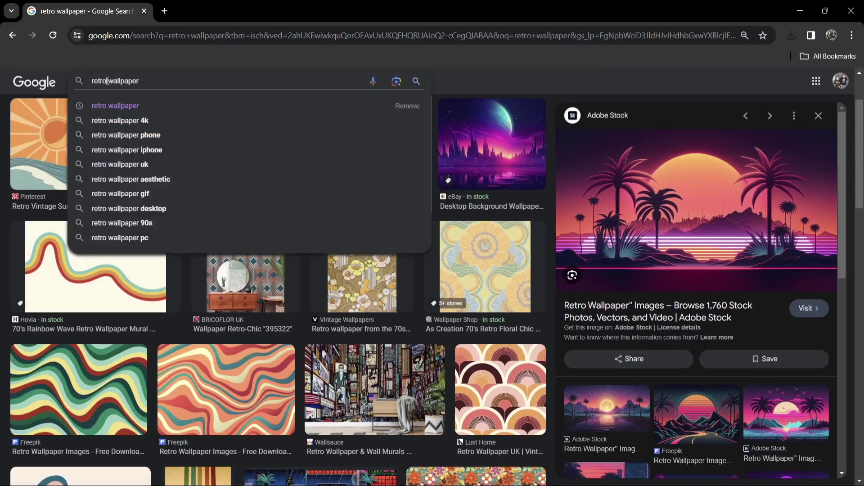
pyautogui.write('neon')
pyautogui.press('Return')
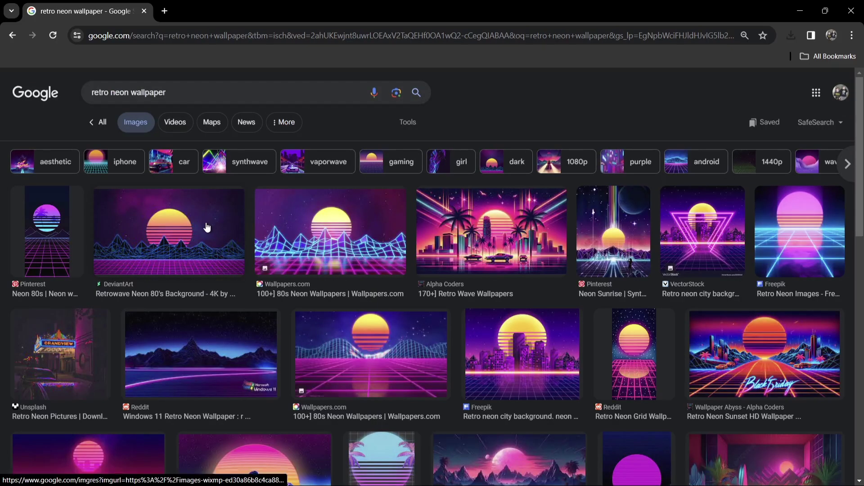
pyautogui.click(207, 223)
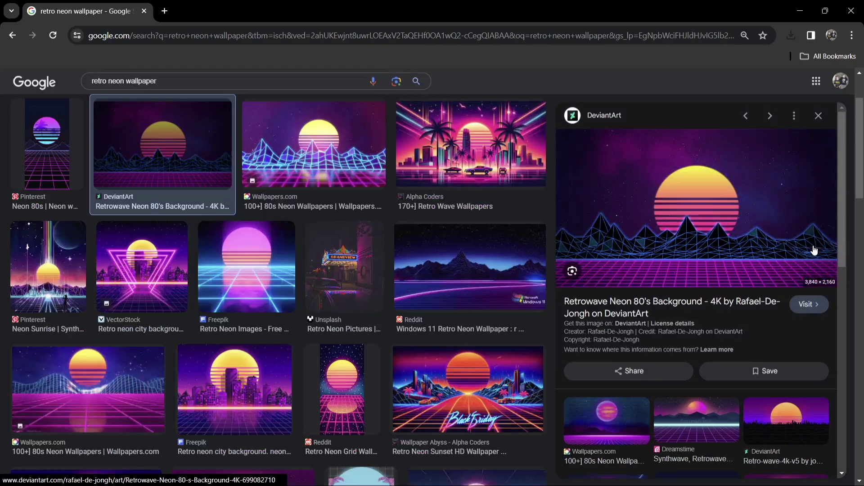
pyautogui.rightClick(673, 210)
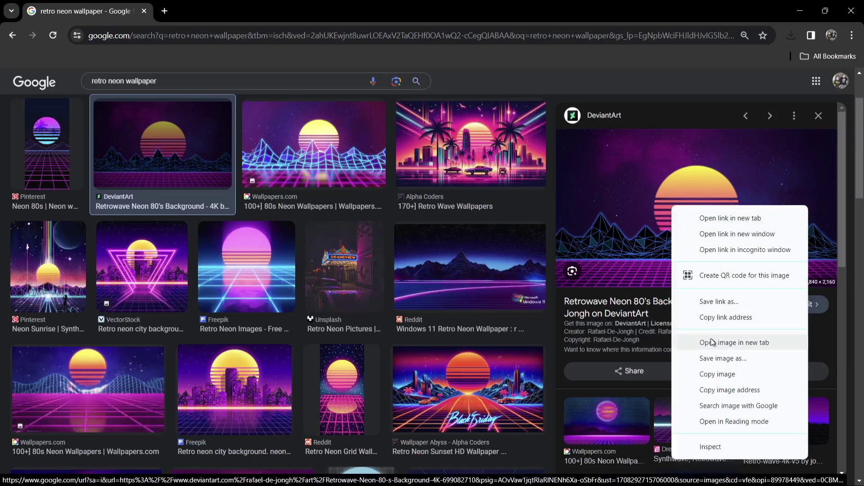
# Save the retrowave image to the Desktop as sunset.jpg, then minimize Chrome.
pyautogui.click(719, 359)
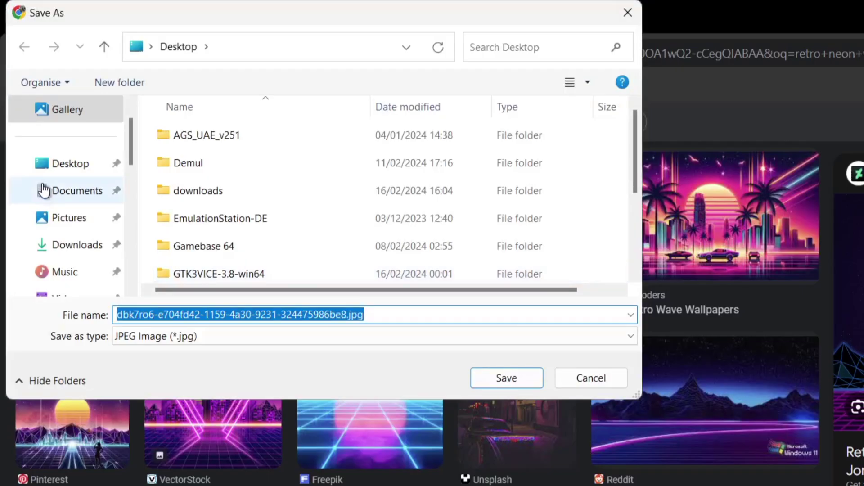
pyautogui.click(47, 110)
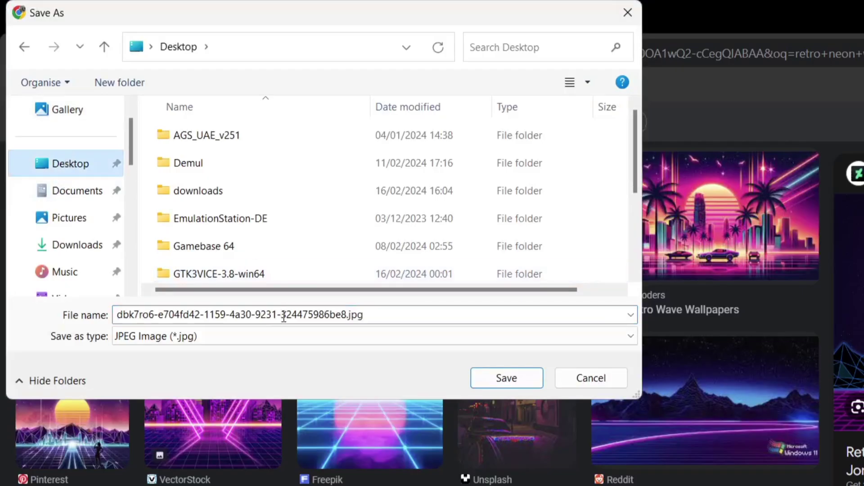
pyautogui.click(347, 314)
pyautogui.moveTo(350, 314); pyautogui.dragTo(154, 311)
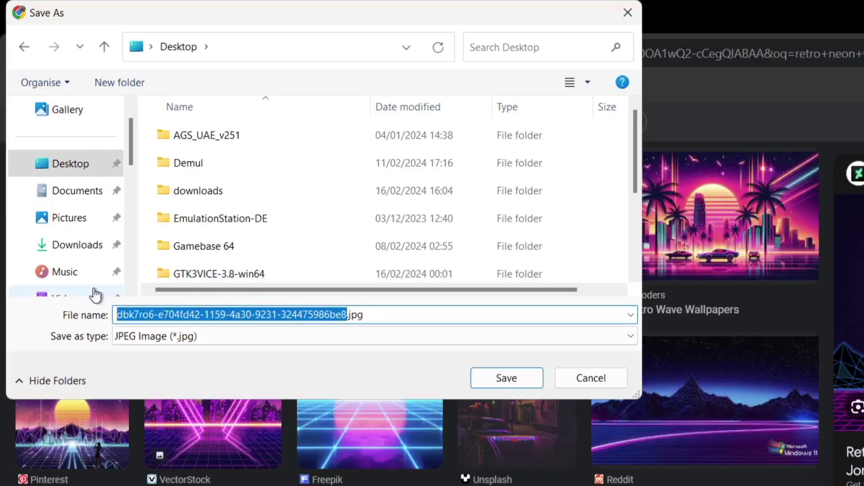
pyautogui.write('sunset')
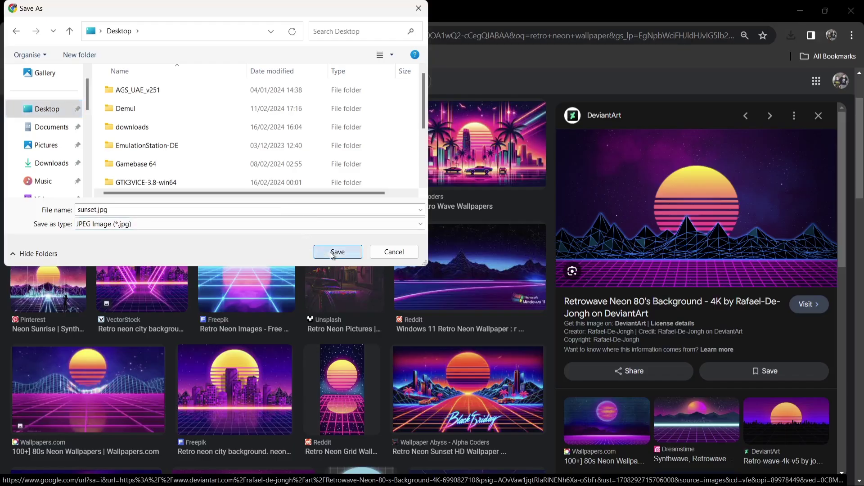
pyautogui.click(337, 252)
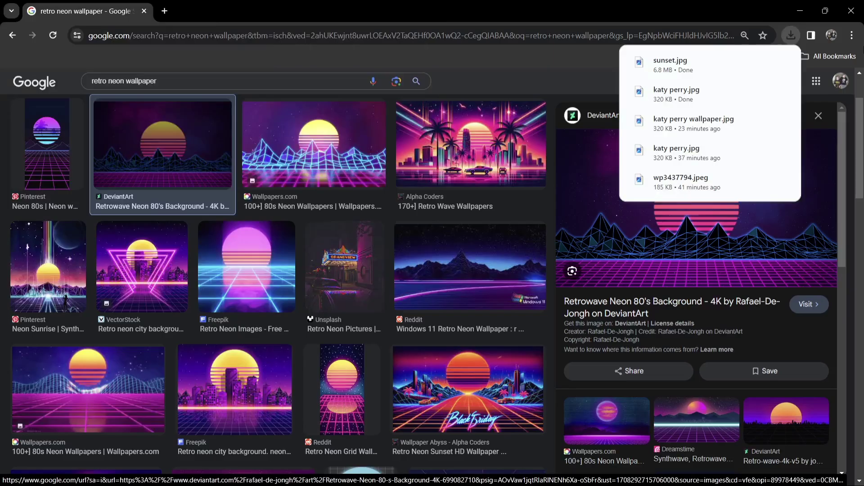
pyautogui.click(809, 12)
# Open the RetroArch-Win64 assets\wallpapers folder in File Explorer.
pyautogui.moveTo(288, 90); pyautogui.dragTo(512, 85)
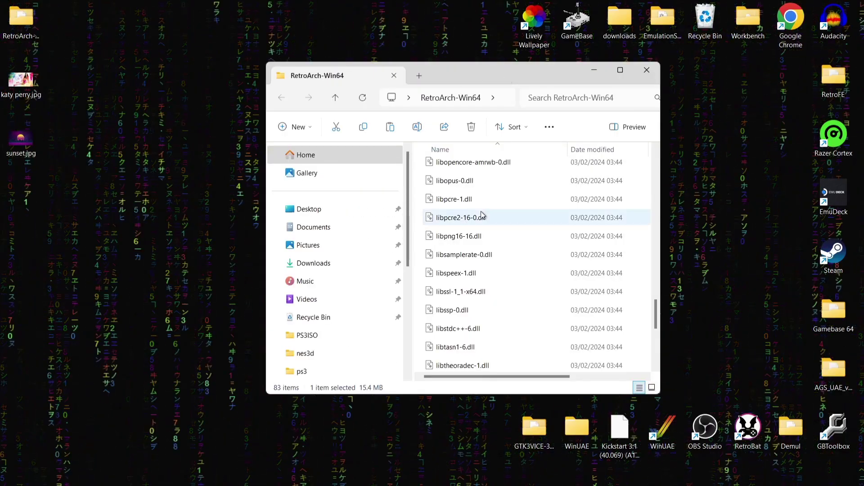
pyautogui.scroll(-3, 660, 289)
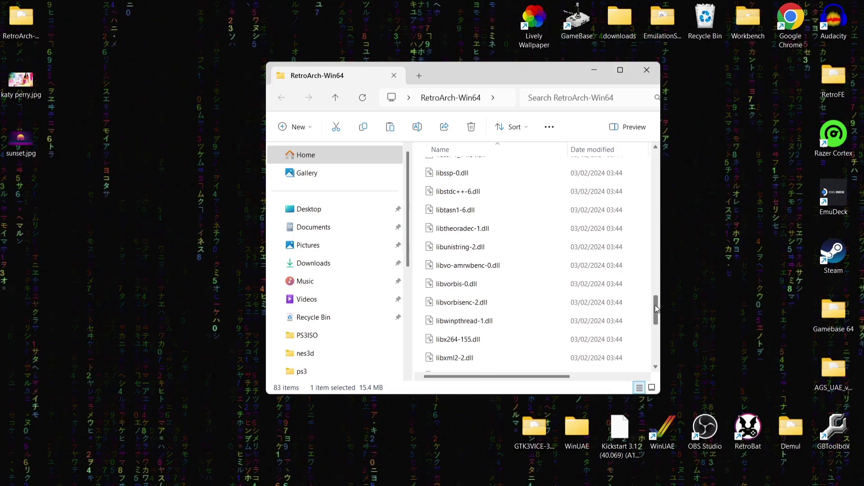
pyautogui.scroll(3, 659, 288)
pyautogui.moveTo(657, 288); pyautogui.dragTo(646, 138)
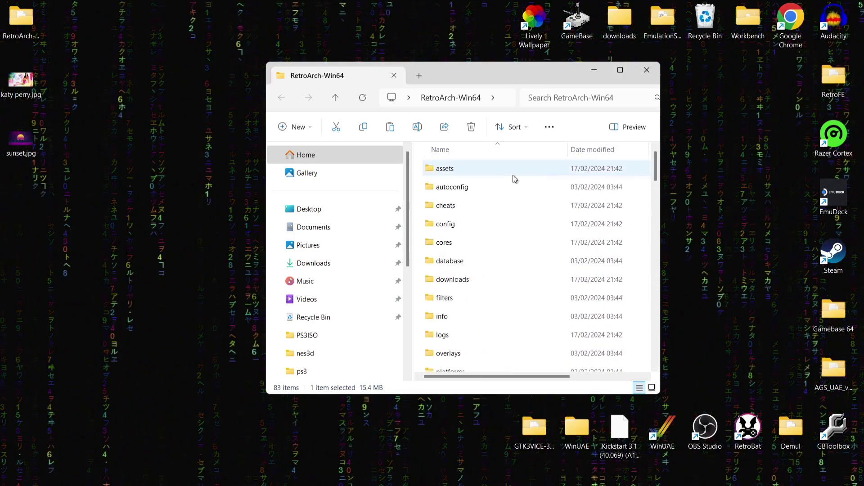
pyautogui.doubleClick(496, 171)
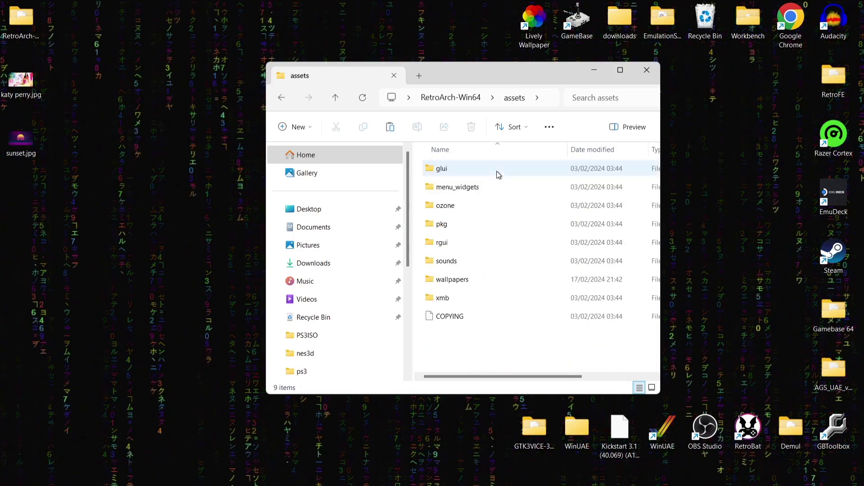
pyautogui.click(487, 279)
pyautogui.doubleClick(487, 279)
# Drag 'katy perry.jpg' and sunset.jpg into wallpapers, then return maximized to RetroArch-Win64.
pyautogui.moveTo(102, 209); pyautogui.dragTo(547, 249)
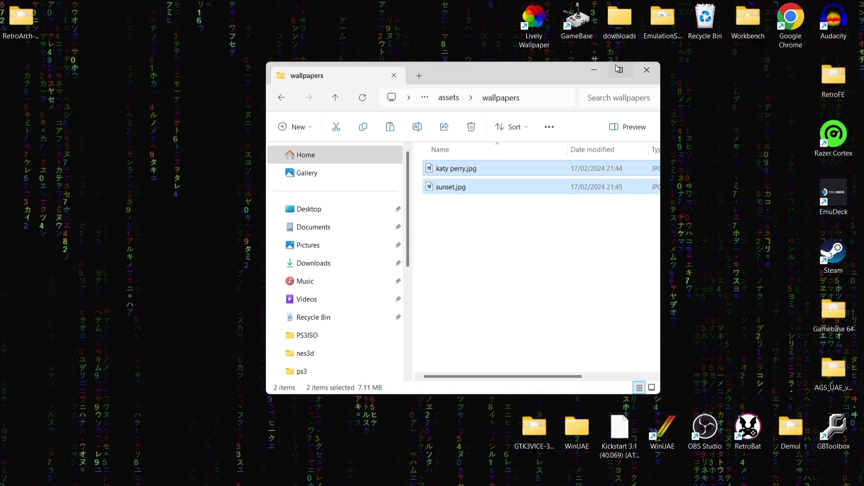
pyautogui.click(336, 97)
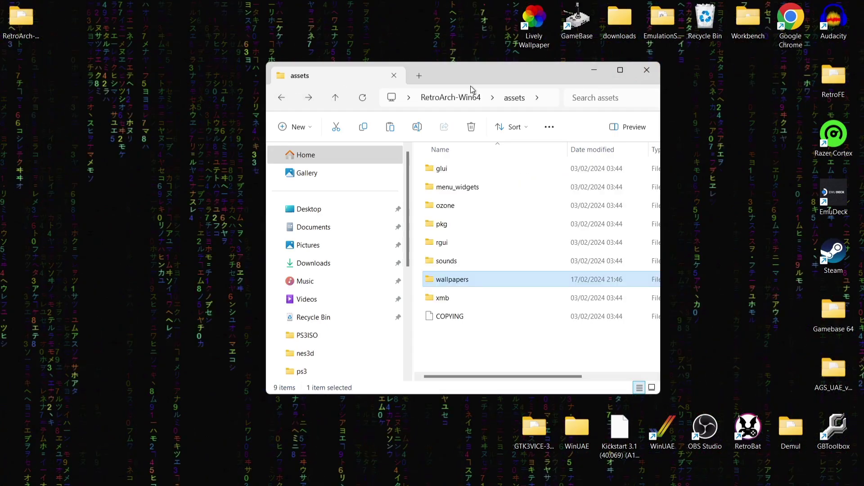
pyautogui.doubleClick(475, 81)
pyautogui.hotkey('alt', 'Up')
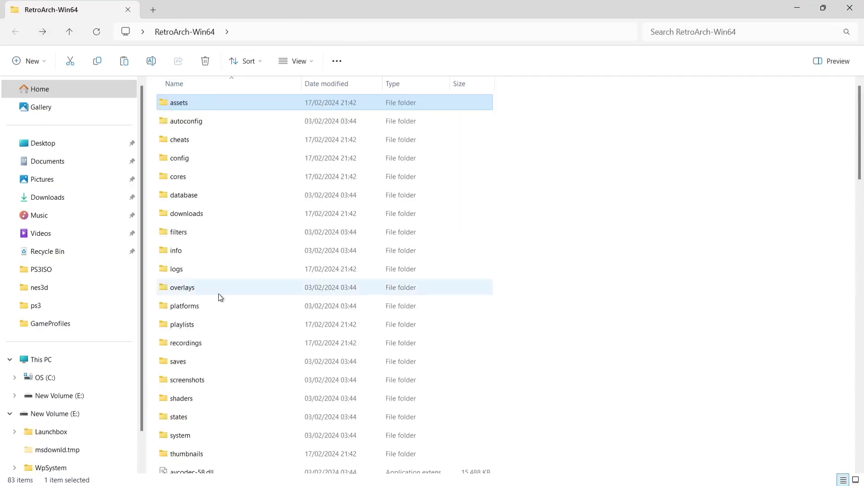
pyautogui.scroll(-20, 863, 193)
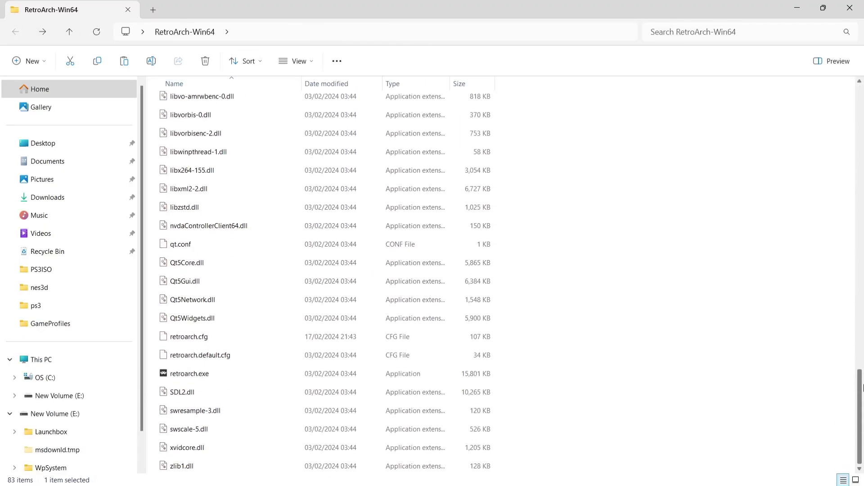
# Launch retroarch.exe maximized and open Settings > User Interface > Appearance > Background Image.
pyautogui.doubleClick(177, 373)
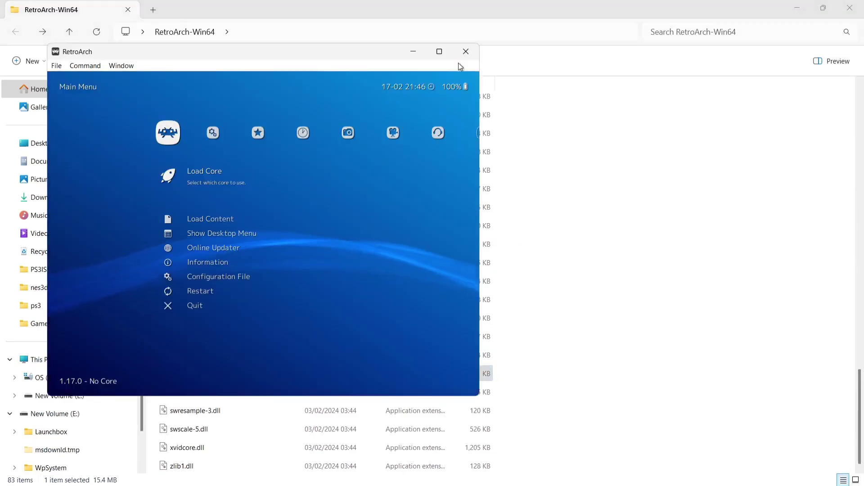
pyautogui.click(439, 51)
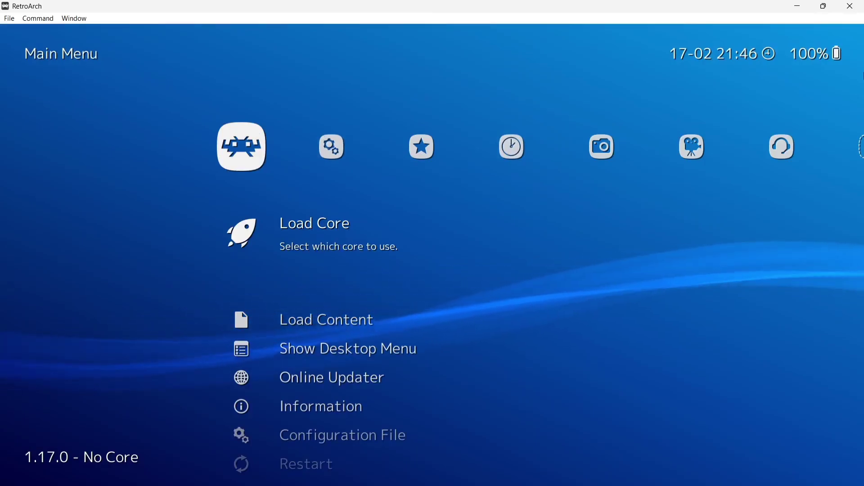
pyautogui.press('Right')
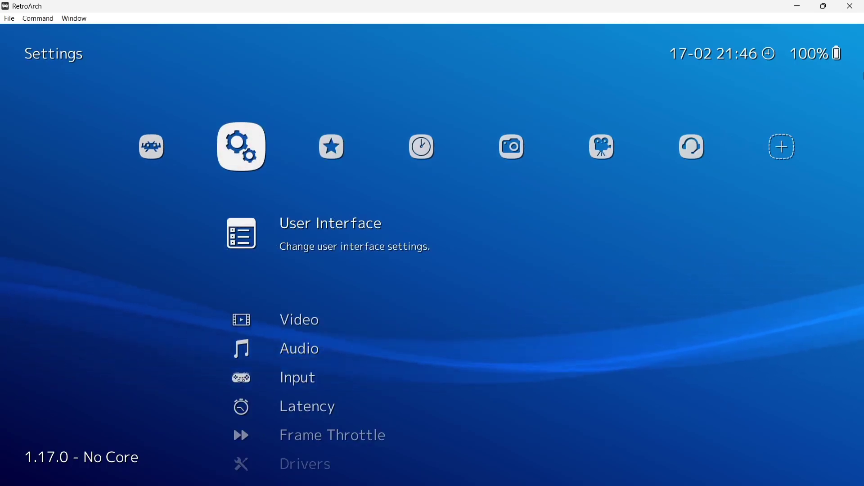
pyautogui.press('Return')
pyautogui.press('Down')
pyautogui.press('Down')
pyautogui.press('Down')
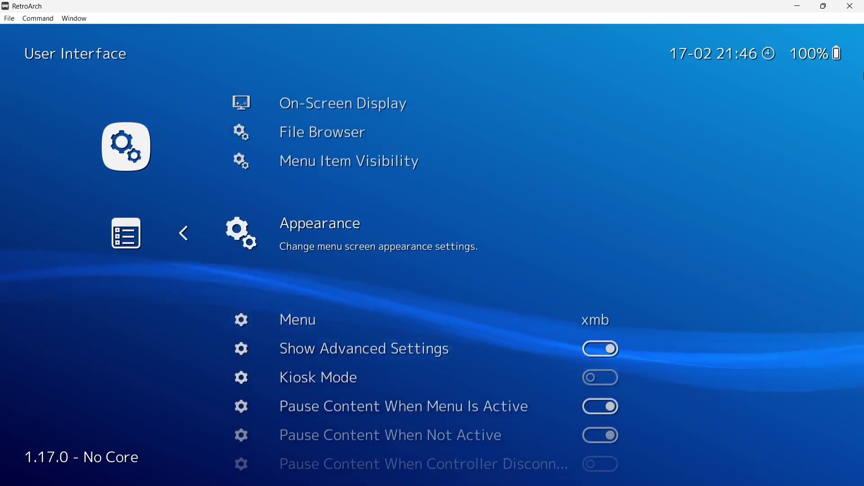
pyautogui.press('Return')
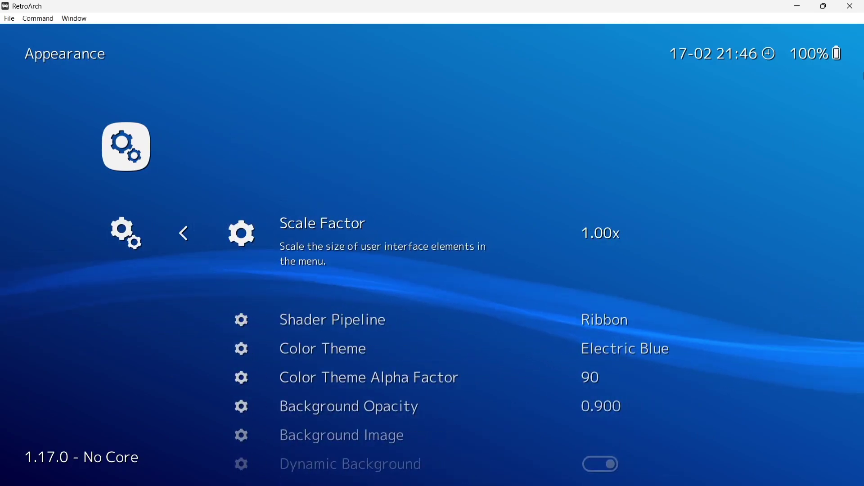
pyautogui.press('Down')
pyautogui.press('Down')
pyautogui.press('Down')
pyautogui.press('Down')
pyautogui.press('Down')
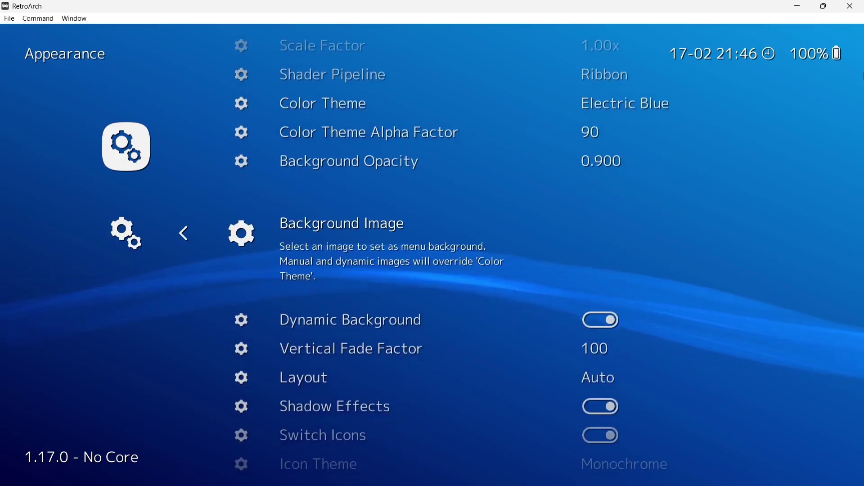
pyautogui.press('Return')
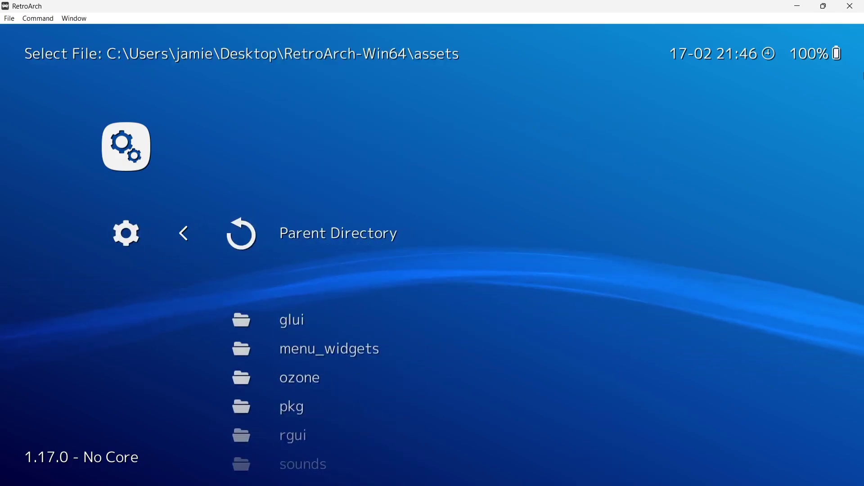
# In the wallpapers folder, preview both images and set 'katy perry.jpg' as the background.
pyautogui.press('Down')
pyautogui.press('Down')
pyautogui.press('Down')
pyautogui.press('Down')
pyautogui.press('Down')
pyautogui.press('Down')
pyautogui.press('Down')
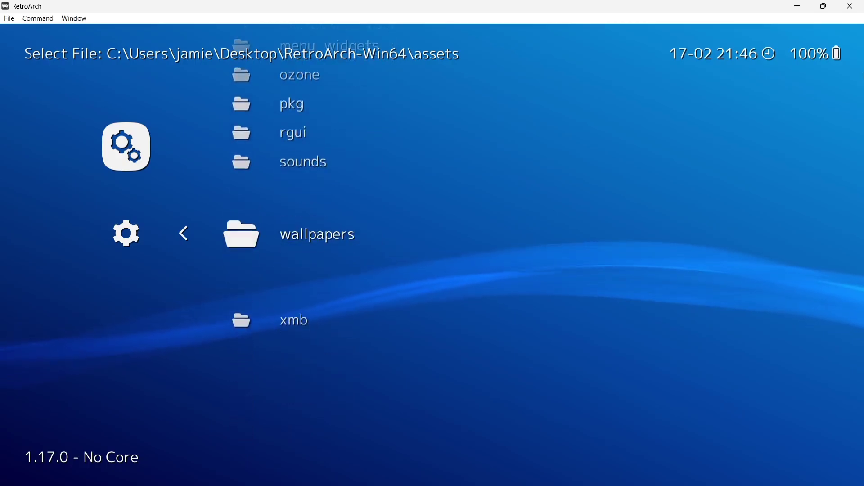
pyautogui.press('Return')
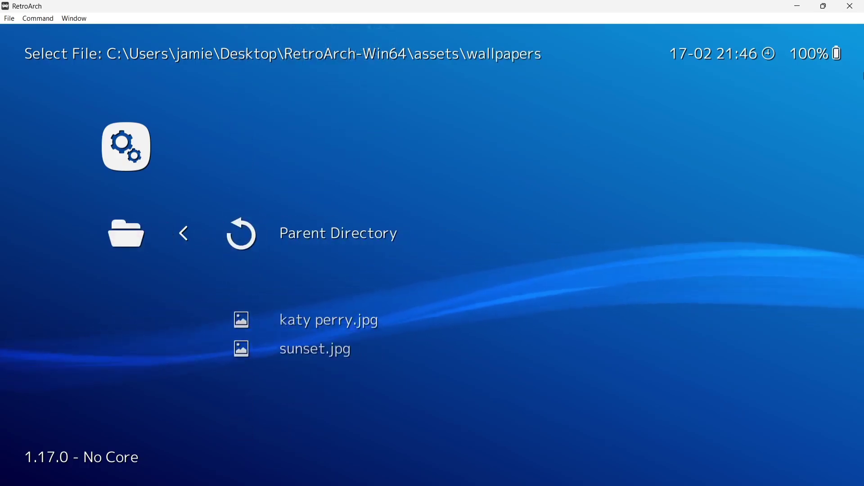
pyautogui.press('Down')
pyautogui.press('Up')
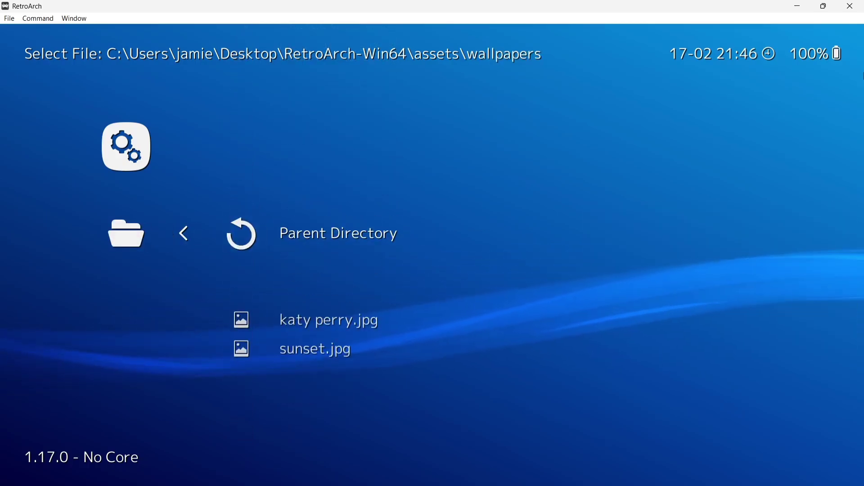
pyautogui.press('Down')
pyautogui.press('Down')
pyautogui.press('Up')
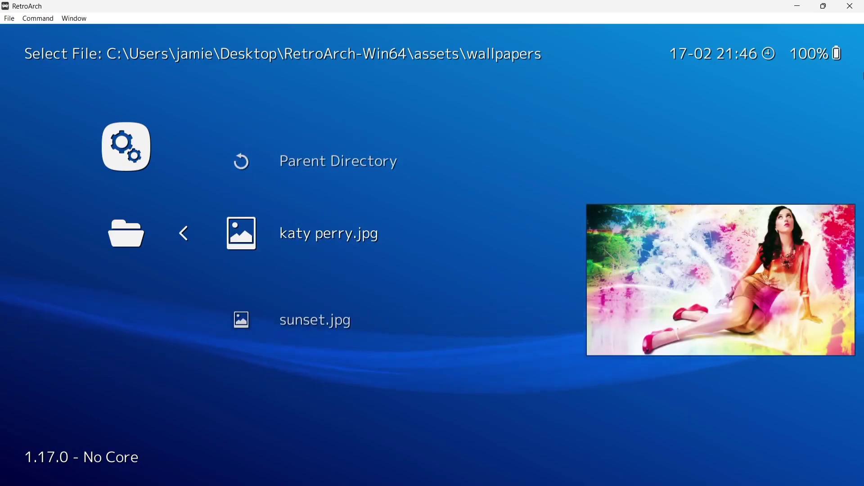
pyautogui.press('Return')
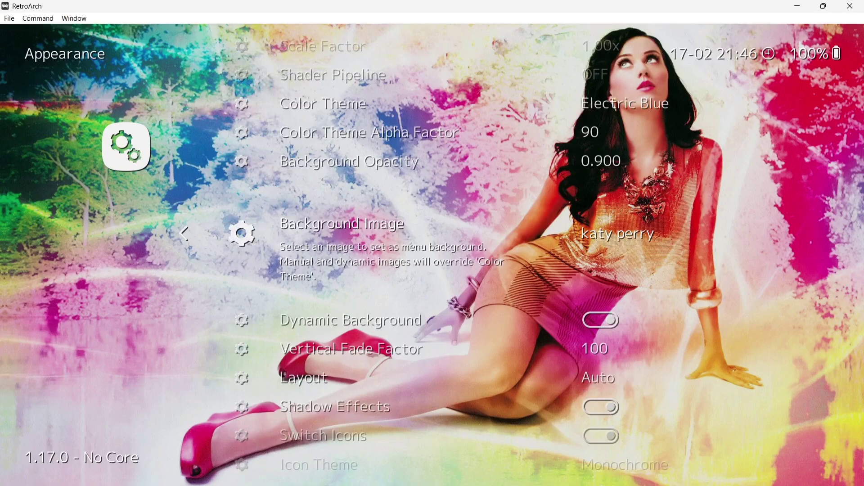
# Try sunset.jpg as the background, then switch back to 'katy perry.jpg'.
pyautogui.press('Return')
pyautogui.press('Down')
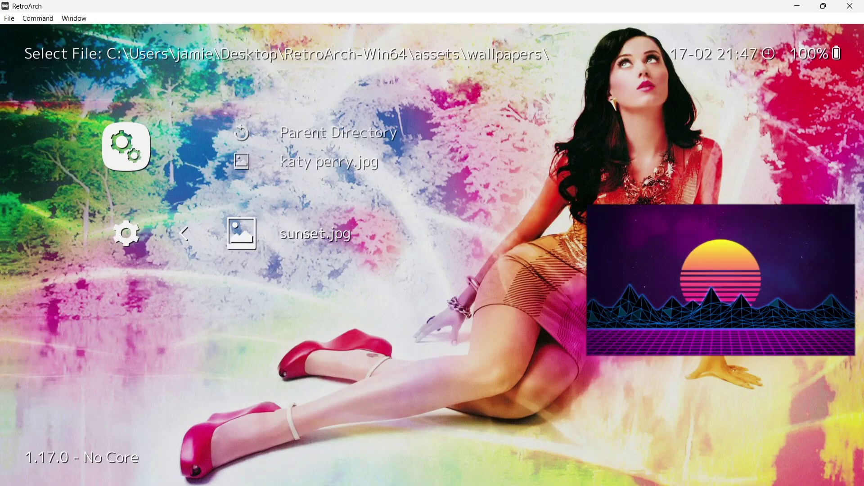
pyautogui.press('Return')
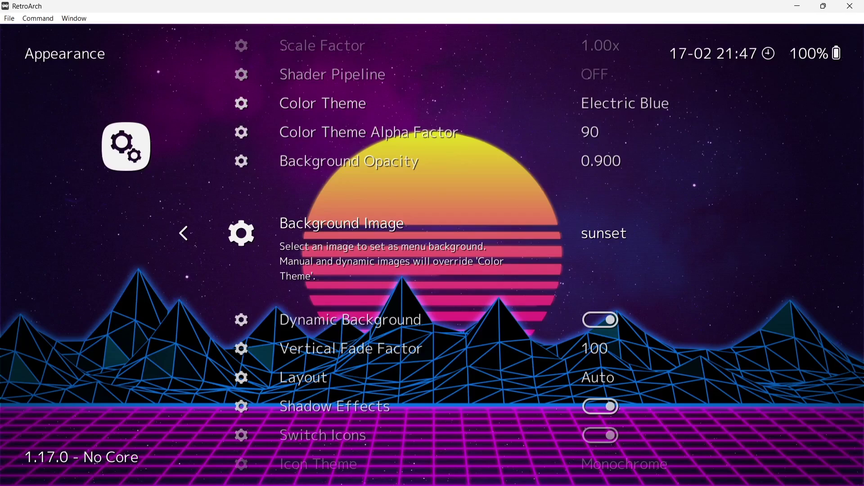
pyautogui.press('Return')
pyautogui.press('Up')
pyautogui.press('Return')
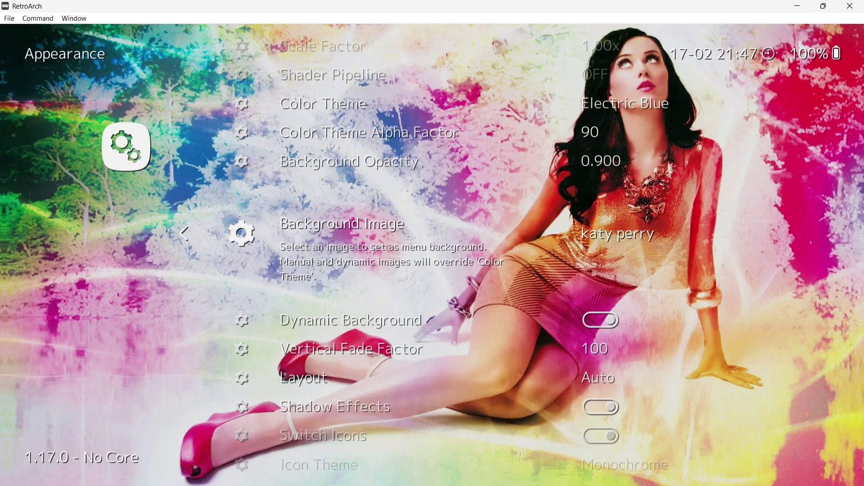
# Set the Shader Pipeline background effect to Ribbon.
pyautogui.press('Up')
pyautogui.press('Up')
pyautogui.press('Up')
pyautogui.press('Up')
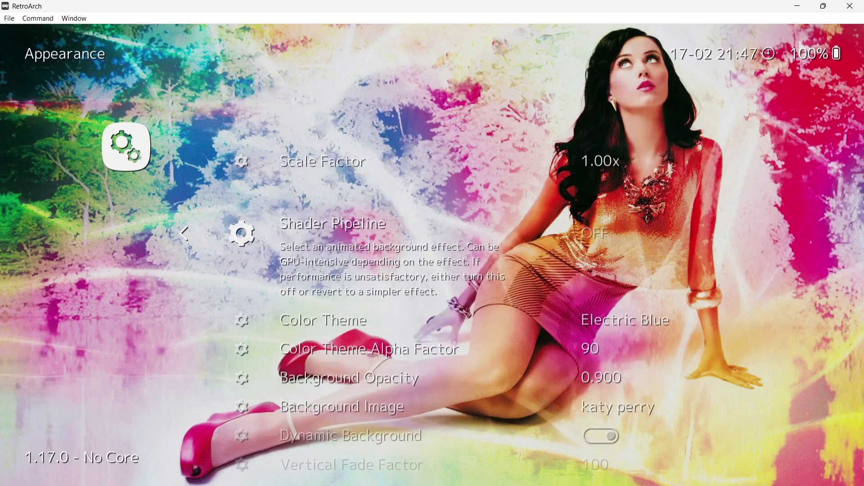
pyautogui.press('Return')
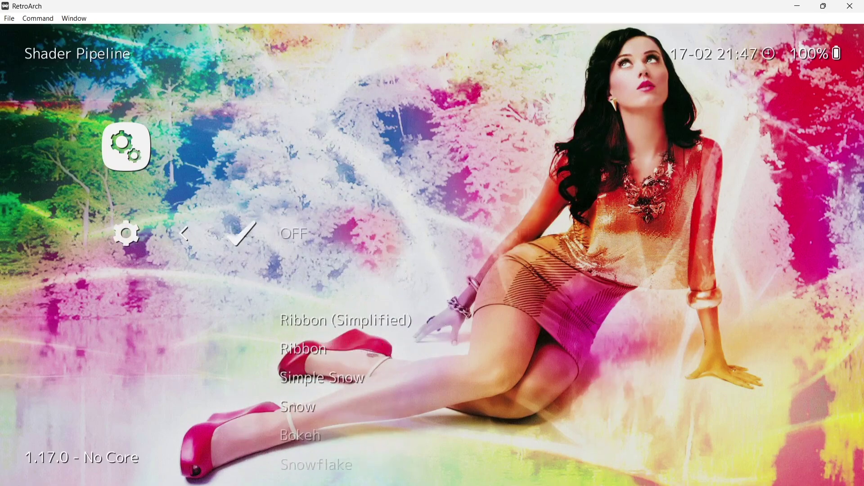
pyautogui.press('Down')
pyautogui.press('Down')
pyautogui.press('Down')
pyautogui.press('Up')
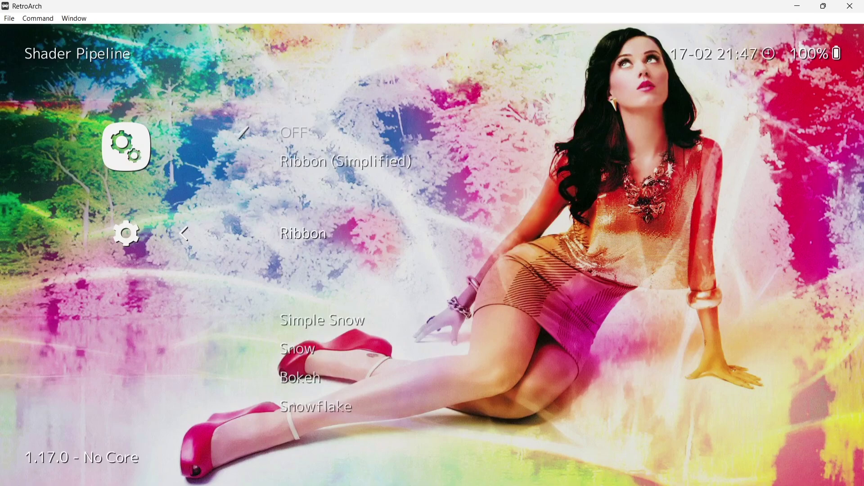
pyautogui.press('Return')
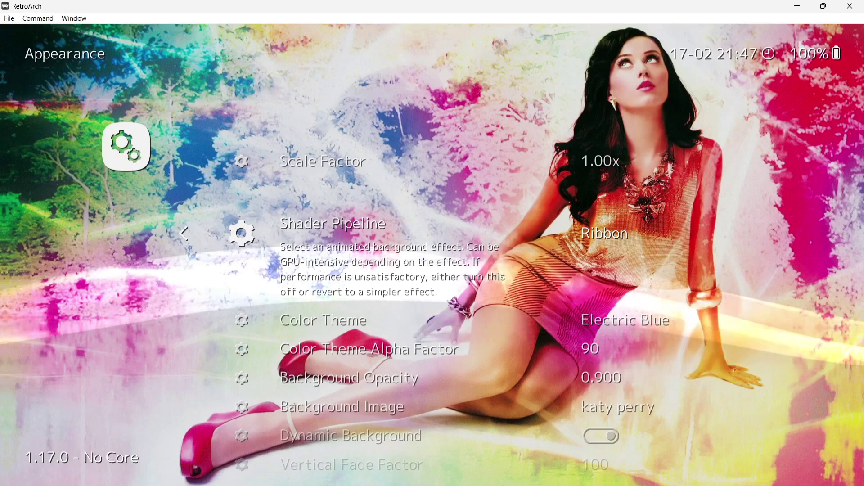
# Try Ribbon (Simplified) and Snow, then choose Bokeh as the Shader Pipeline effect.
pyautogui.press('Return')
pyautogui.press('Up')
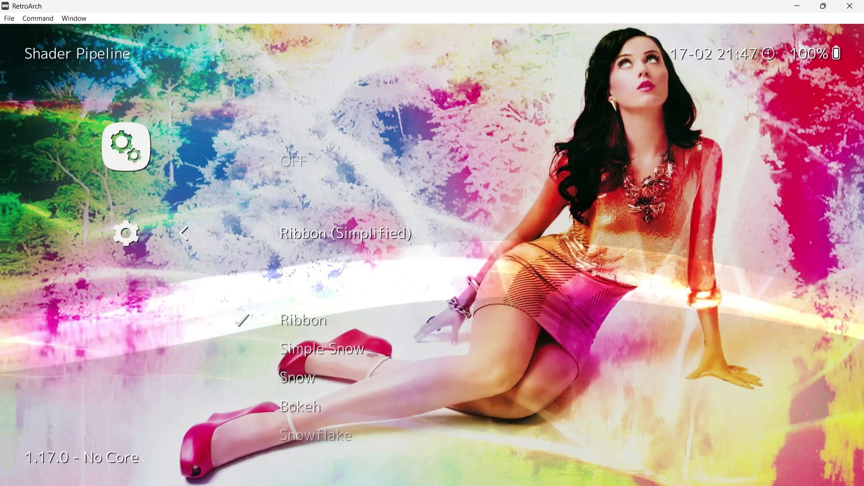
pyautogui.press('Return')
pyautogui.press('Return')
pyautogui.press('Down')
pyautogui.press('Down')
pyautogui.press('Down')
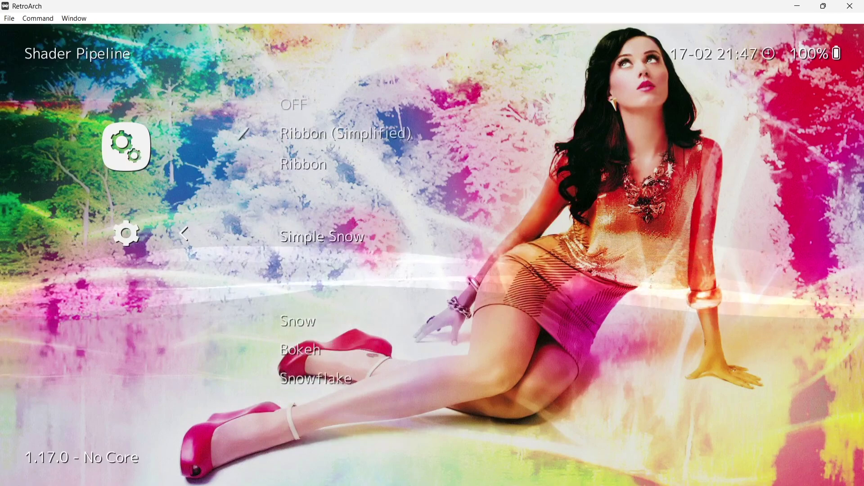
pyautogui.press('Return')
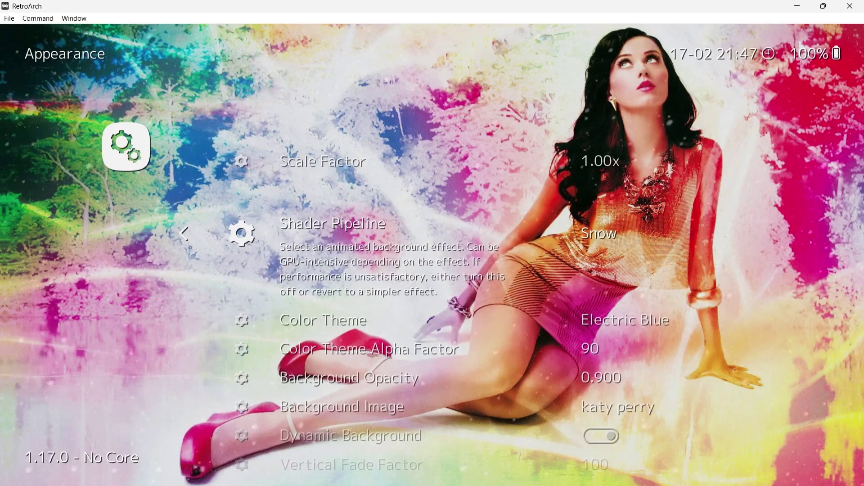
pyautogui.press('Return')
pyautogui.press('Down')
pyautogui.press('Return')
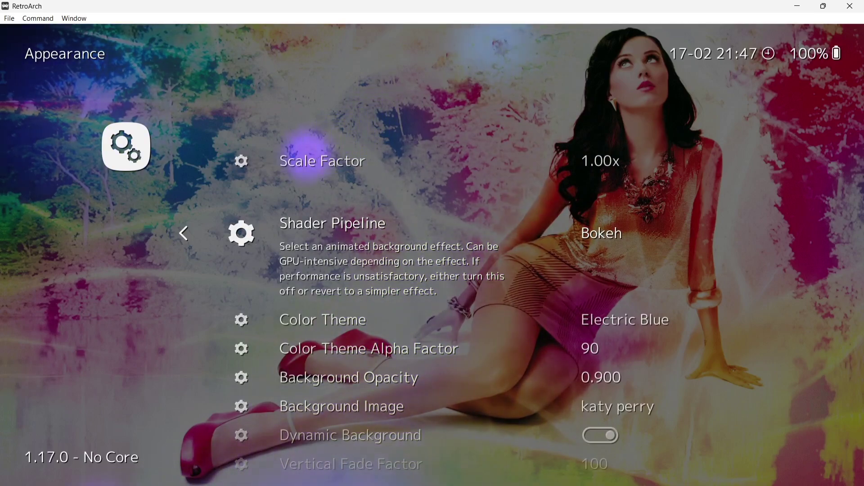
# Adjust Background Opacity to 0.320 and reopen the Shader Pipeline effects list.
pyautogui.press('Down')
pyautogui.press('Down')
pyautogui.press('Down')
pyautogui.press('Right')
pyautogui.press('Right')
pyautogui.press('Right')
pyautogui.press('Right')
pyautogui.press('Right')
pyautogui.press('Right')
pyautogui.press('Right')
pyautogui.press('Right')
pyautogui.press('Right')
pyautogui.press('Right')
pyautogui.press('Right')
pyautogui.press('Right')
pyautogui.press('Right')
pyautogui.press('Right')
pyautogui.press('Right')
pyautogui.press('Right')
pyautogui.press('Right')
pyautogui.press('Right')
pyautogui.press('Right')
pyautogui.press('Right')
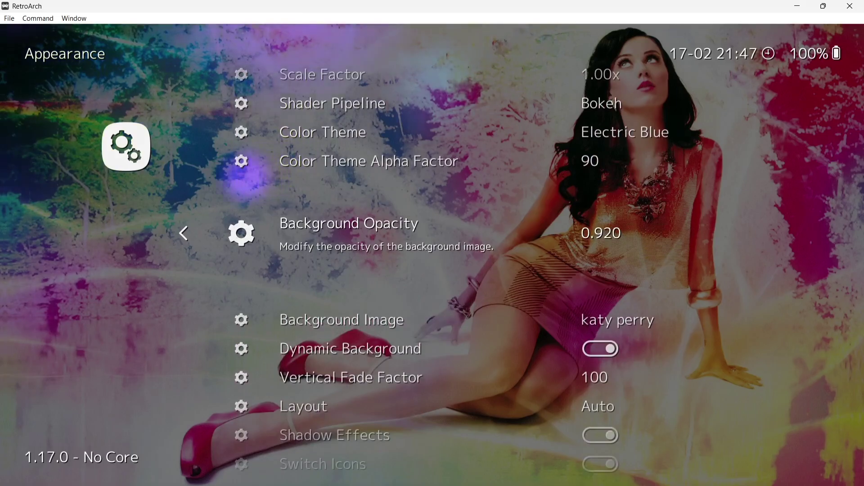
pyautogui.press('Right')
pyautogui.press('Right')
pyautogui.press('Right')
pyautogui.press('Right')
pyautogui.press('Right')
pyautogui.press('Right')
pyautogui.press('Right')
pyautogui.press('Right')
pyautogui.press('Right')
pyautogui.press('Right')
pyautogui.press('Right')
pyautogui.press('Right')
pyautogui.press('Right')
pyautogui.press('Right')
pyautogui.press('Right')
pyautogui.press('Right')
pyautogui.press('Right')
pyautogui.press('Right')
pyautogui.press('Right')
pyautogui.press('Right')
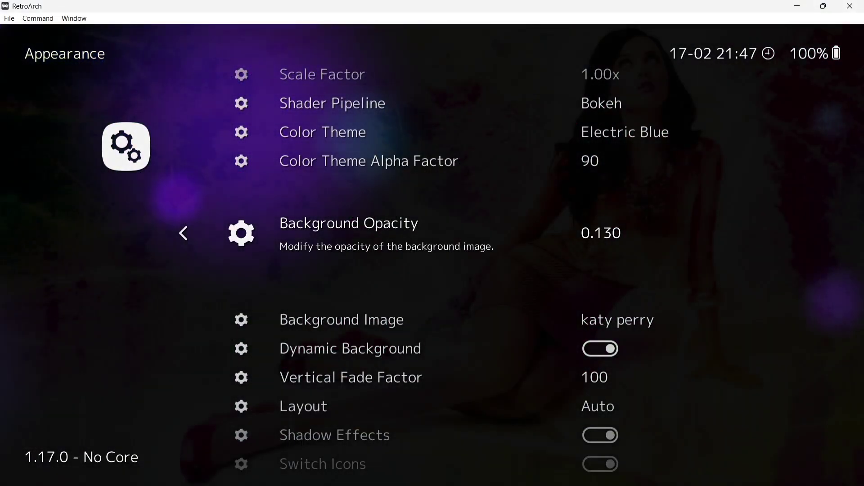
pyautogui.press('Right')
pyautogui.press('Right')
pyautogui.press('Right')
pyautogui.press('Right')
pyautogui.press('Right')
pyautogui.press('Right')
pyautogui.press('Right')
pyautogui.press('Right')
pyautogui.press('Right')
pyautogui.press('Right')
pyautogui.press('Right')
pyautogui.press('Right')
pyautogui.press('Right')
pyautogui.press('Right')
pyautogui.press('Right')
pyautogui.press('Right')
pyautogui.press('Right')
pyautogui.press('Right')
pyautogui.press('Right')
pyautogui.press('Right')
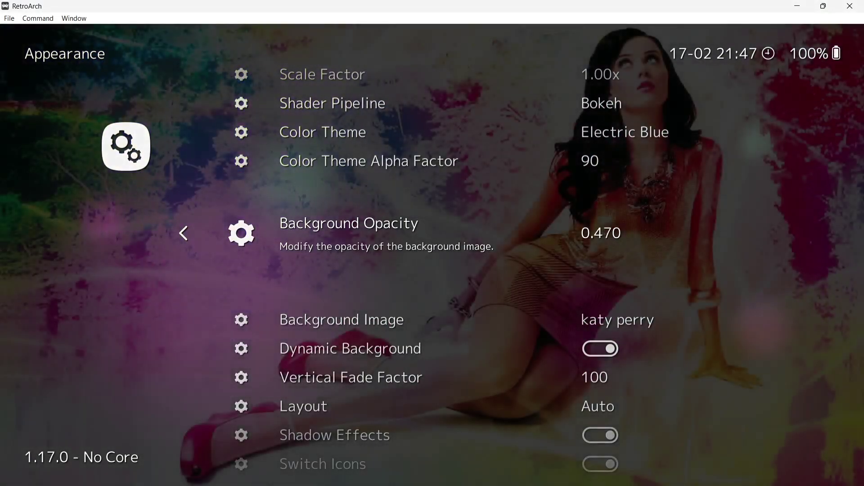
pyautogui.press('Right')
pyautogui.press('Right')
pyautogui.press('Right')
pyautogui.press('Right')
pyautogui.press('Right')
pyautogui.press('Right')
pyautogui.press('Right')
pyautogui.press('Right')
pyautogui.press('Right')
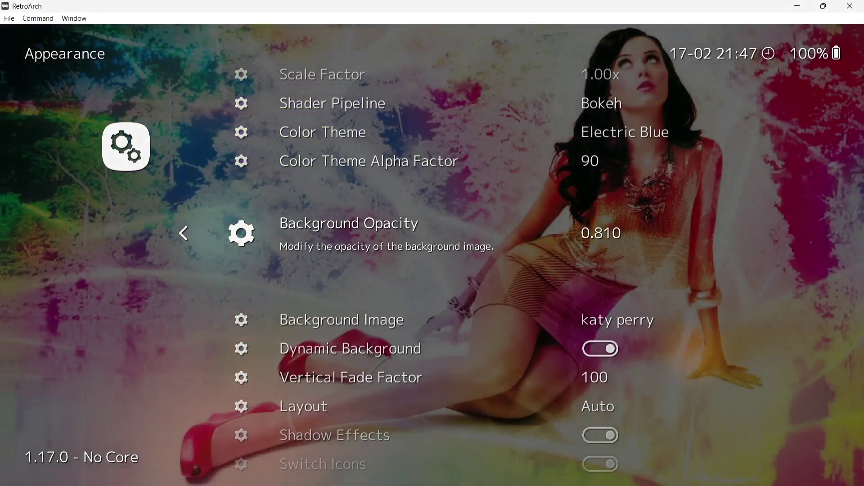
pyautogui.press('Left')
pyautogui.press('Left')
pyautogui.press('Left')
pyautogui.press('Left')
pyautogui.press('Left')
pyautogui.press('Left')
pyautogui.press('Left')
pyautogui.press('Left')
pyautogui.press('Left')
pyautogui.press('Left')
pyautogui.press('Left')
pyautogui.press('Left')
pyautogui.press('Left')
pyautogui.press('Left')
pyautogui.press('Left')
pyautogui.press('Left')
pyautogui.press('Left')
pyautogui.press('Left')
pyautogui.press('Left')
pyautogui.press('Left')
pyautogui.press('Left')
pyautogui.press('Left')
pyautogui.press('Left')
pyautogui.press('Left')
pyautogui.press('Left')
pyautogui.press('Left')
pyautogui.press('Left')
pyautogui.press('Left')
pyautogui.press('Left')
pyautogui.press('Left')
pyautogui.press('Left')
pyautogui.press('Left')
pyautogui.press('Left')
pyautogui.press('Left')
pyautogui.press('Left')
pyautogui.press('Left')
pyautogui.press('Left')
pyautogui.press('Left')
pyautogui.press('Left')
pyautogui.press('Left')
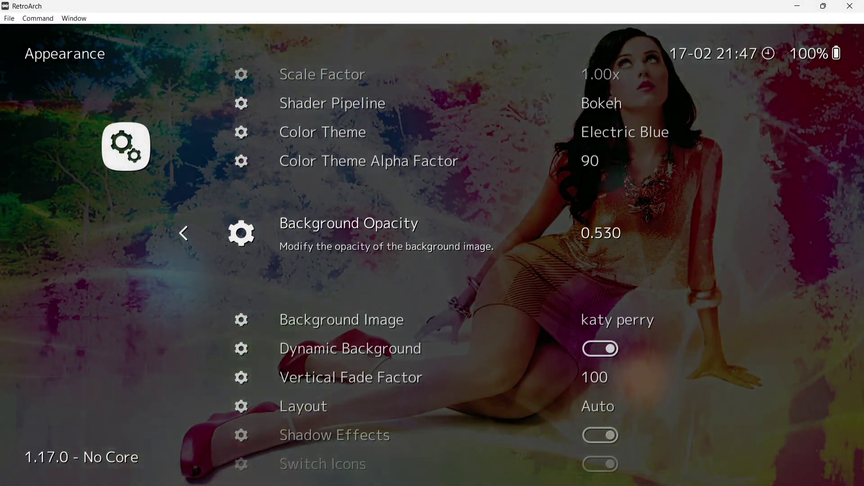
pyautogui.press('Left')
pyautogui.press('Left')
pyautogui.press('Left')
pyautogui.press('Left')
pyautogui.press('Left')
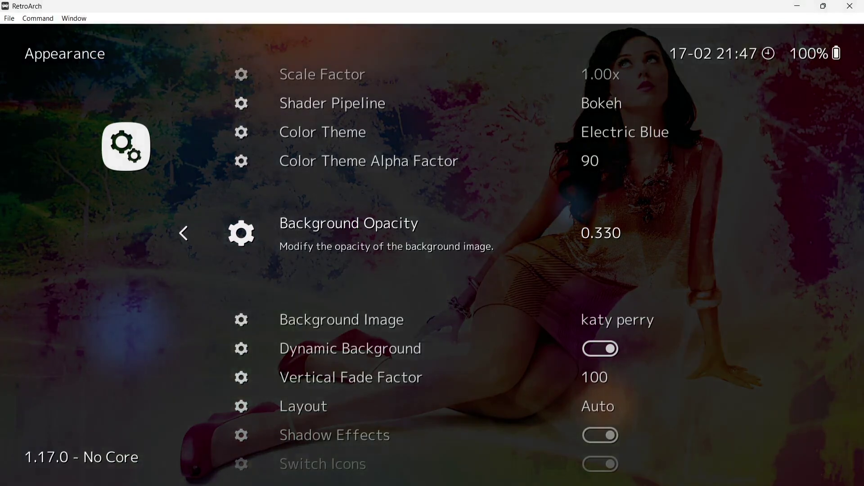
pyautogui.press('Left')
pyautogui.press('Left')
pyautogui.press('Left')
pyautogui.press('Left')
pyautogui.press('Left')
pyautogui.press('Left')
pyautogui.press('Left')
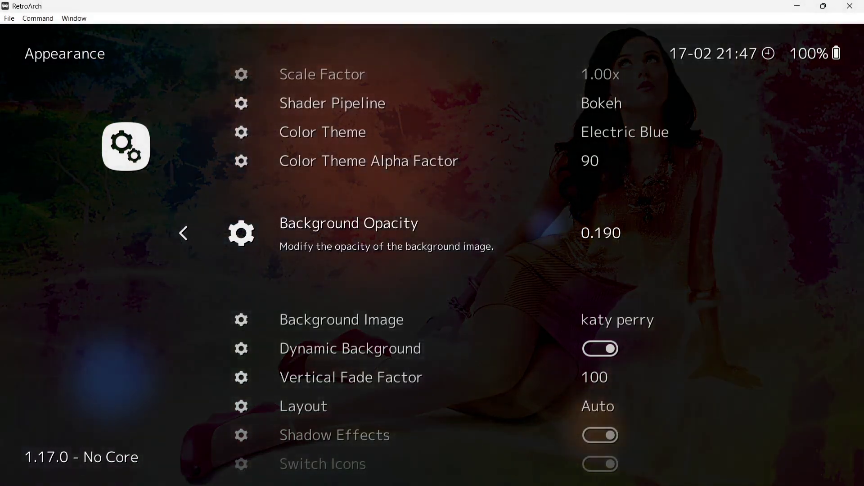
pyautogui.press('Right')
pyautogui.press('Right')
pyautogui.press('Right')
pyautogui.press('Right')
pyautogui.press('Right')
pyautogui.press('Right')
pyautogui.press('Right')
pyautogui.press('Right')
pyautogui.press('Right')
pyautogui.press('Right')
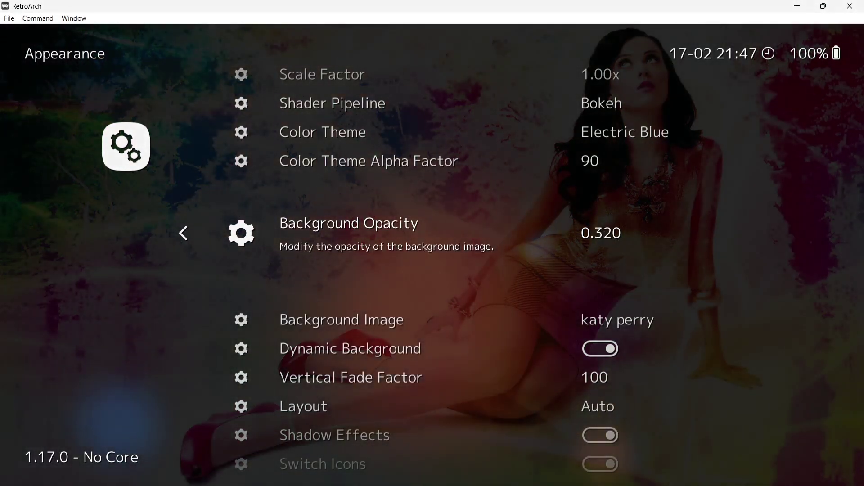
pyautogui.press('Up')
pyautogui.press('Up')
pyautogui.press('Up')
pyautogui.press('Return')
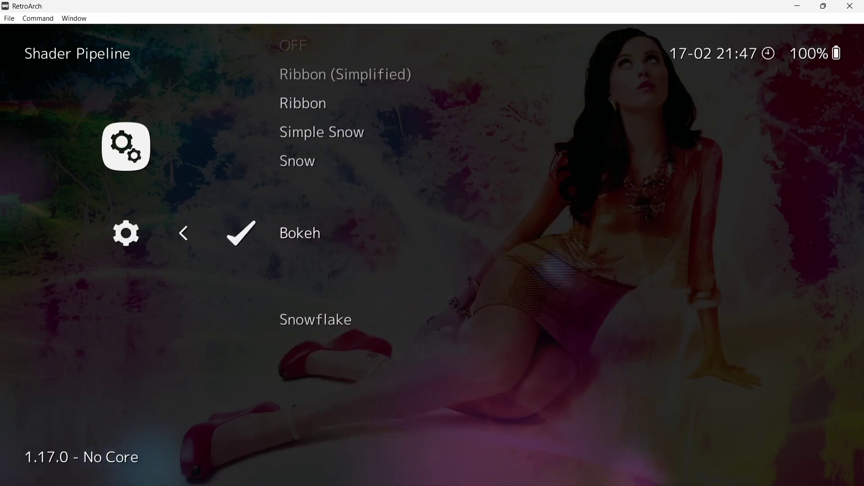
# Apply Snow as the Shader Pipeline effect and set Background Opacity to 0.000, hiding the wallpaper.
pyautogui.press('Up')
pyautogui.press('Return')
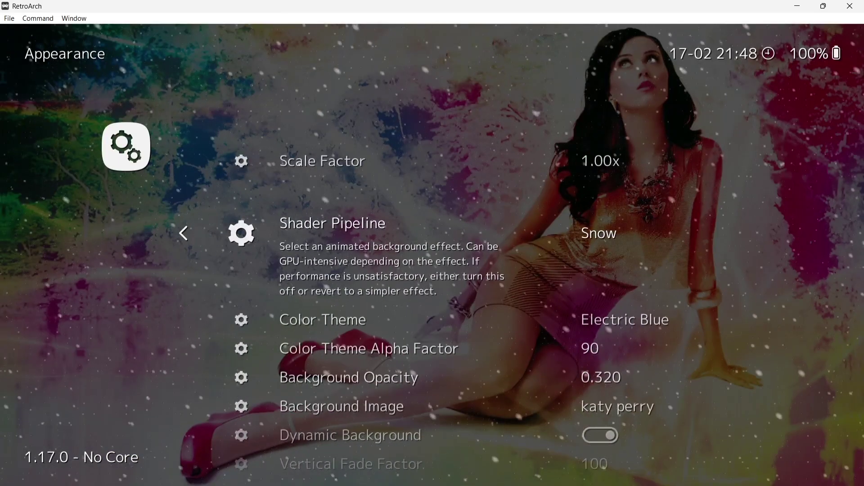
pyautogui.press('Down')
pyautogui.press('Down')
pyautogui.press('Down')
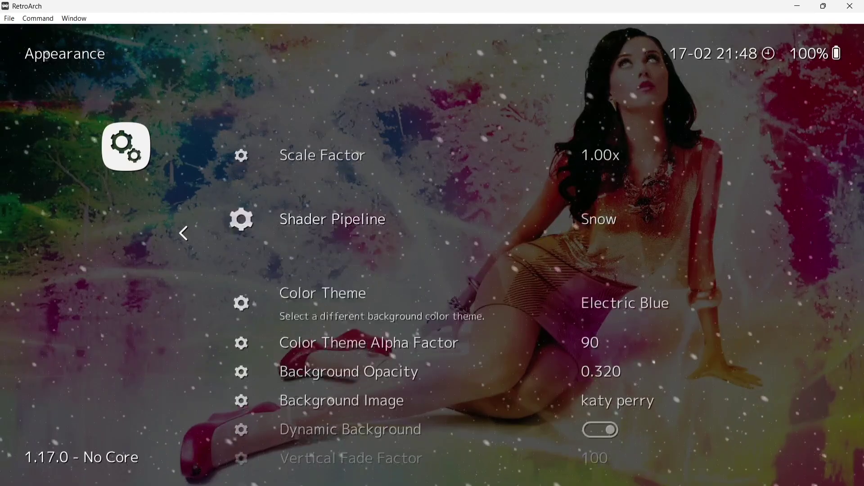
pyautogui.press('Right')
pyautogui.press('Right')
pyautogui.press('Right')
pyautogui.press('Right')
pyautogui.press('Right')
pyautogui.press('Right')
pyautogui.press('Right')
pyautogui.press('Right')
pyautogui.press('Right')
pyautogui.press('Right')
pyautogui.press('Right')
pyautogui.press('Right')
pyautogui.press('Right')
pyautogui.press('Right')
pyautogui.press('Right')
pyautogui.press('Right')
pyautogui.press('Right')
pyautogui.press('Right')
pyautogui.press('Right')
pyautogui.press('Right')
pyautogui.press('Right')
pyautogui.press('Right')
pyautogui.press('Right')
pyautogui.press('Right')
pyautogui.press('Right')
pyautogui.press('Right')
pyautogui.press('Right')
pyautogui.press('Right')
pyautogui.press('Right')
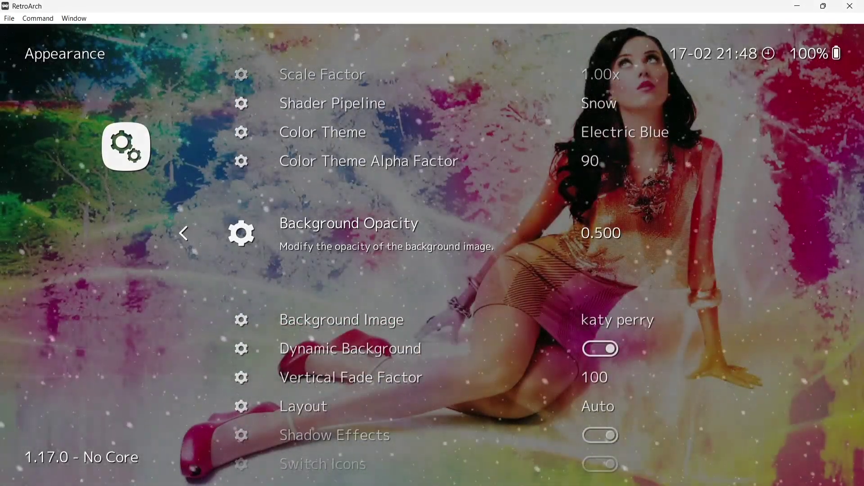
pyautogui.press('Right')
pyautogui.press('Right')
pyautogui.press('Right')
pyautogui.press('Right')
pyautogui.press('Right')
pyautogui.press('Right')
pyautogui.press('Right')
pyautogui.press('Right')
pyautogui.press('Right')
pyautogui.press('Right')
pyautogui.press('Right')
pyautogui.press('Right')
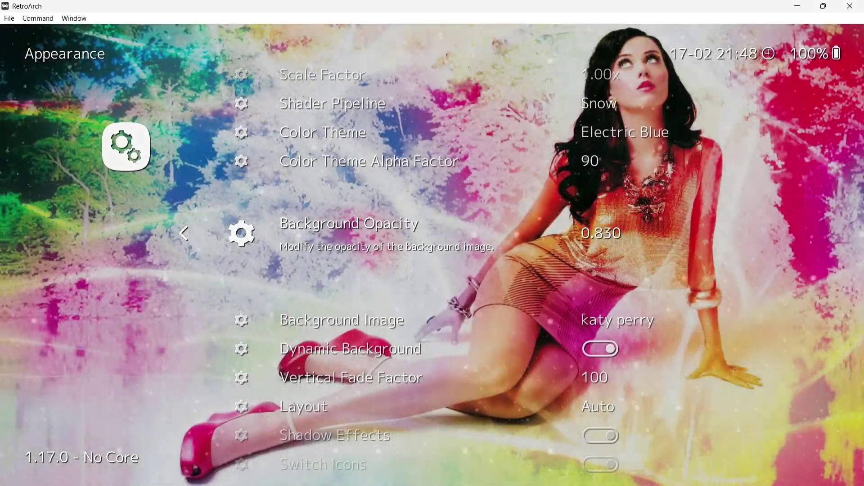
pyautogui.press('Right')
pyautogui.press('Right')
pyautogui.press('Right')
pyautogui.press('Right')
pyautogui.press('Right')
pyautogui.press('Right')
pyautogui.press('Right')
pyautogui.press('Right')
pyautogui.press('Right')
pyautogui.press('Right')
pyautogui.press('Right')
pyautogui.press('Right')
pyautogui.press('Right')
pyautogui.press('Right')
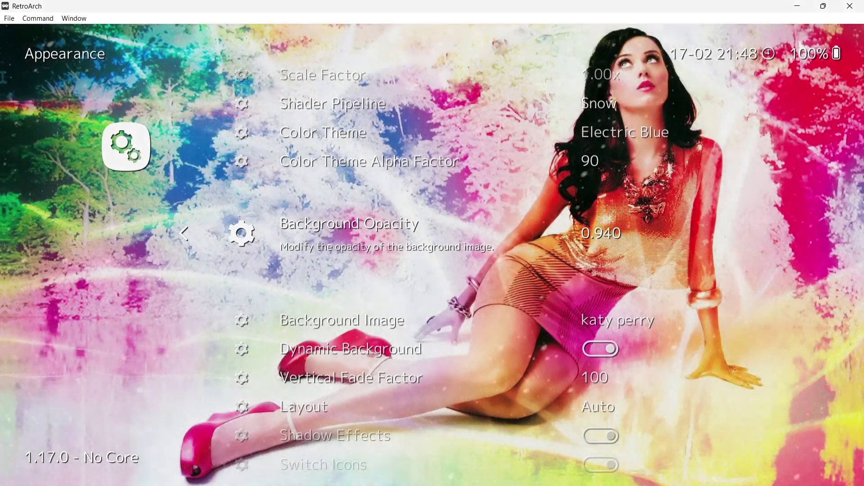
pyautogui.press('Left')
pyautogui.press('Right')
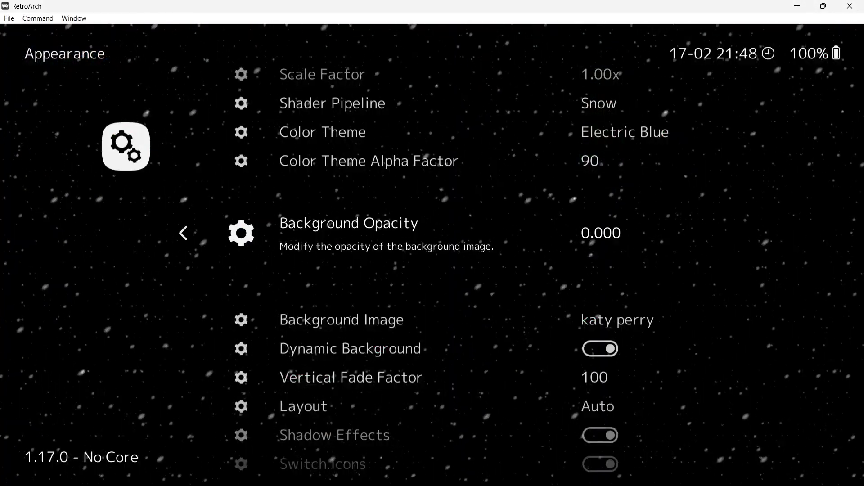